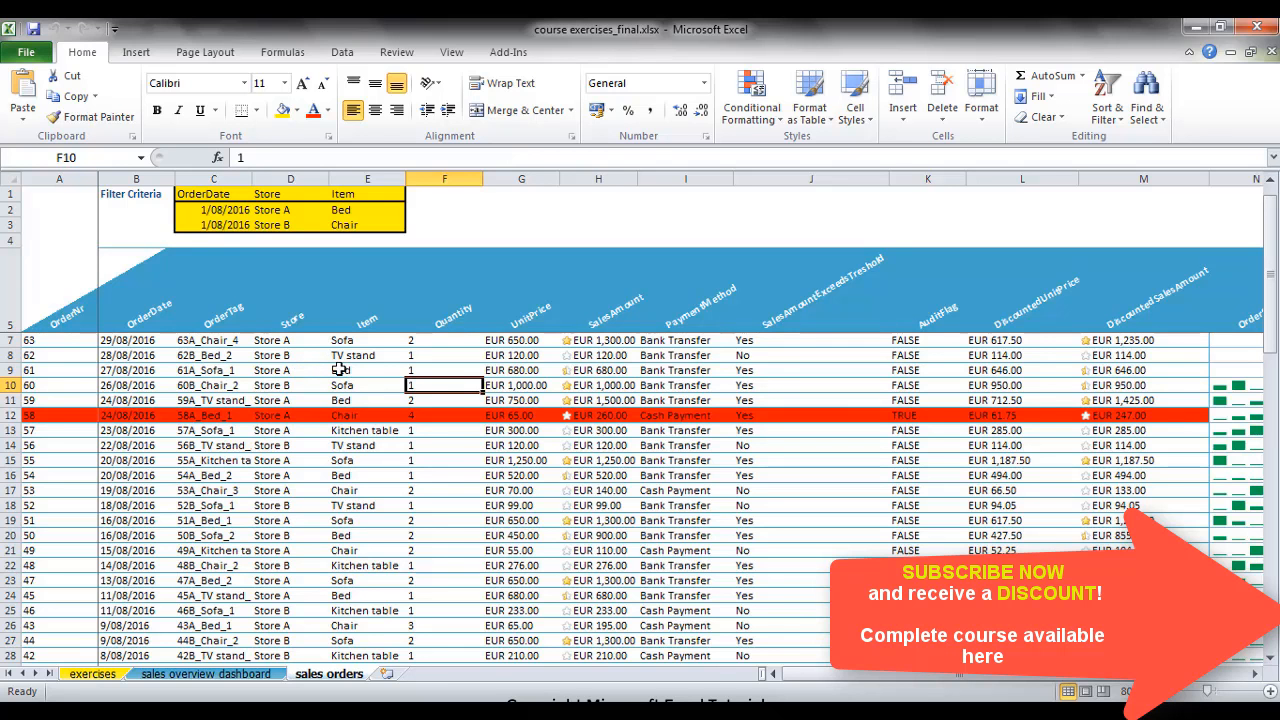
- Create a pivot table from the sales orders table range 'sales orders'!$A$5:$N$69 on a new worksheet
{"action": "left_click", "coordinate": [371, 371]}
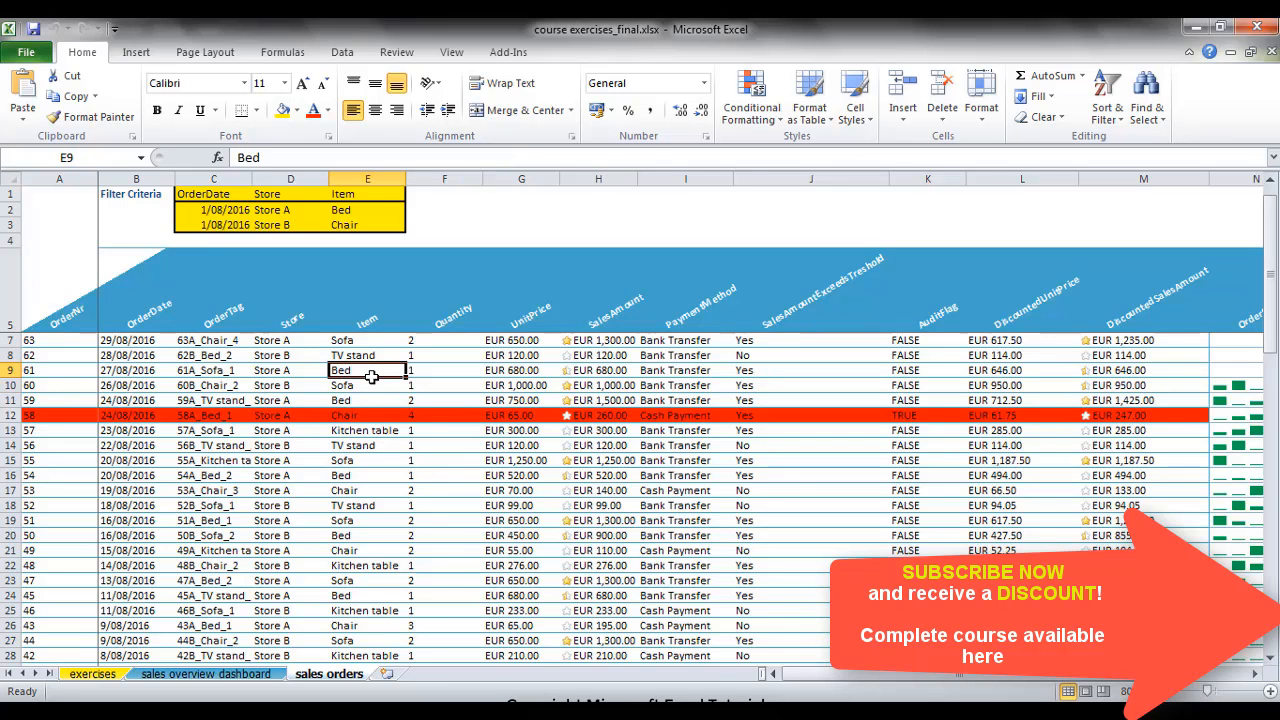
{"action": "left_click", "coordinate": [220, 373]}
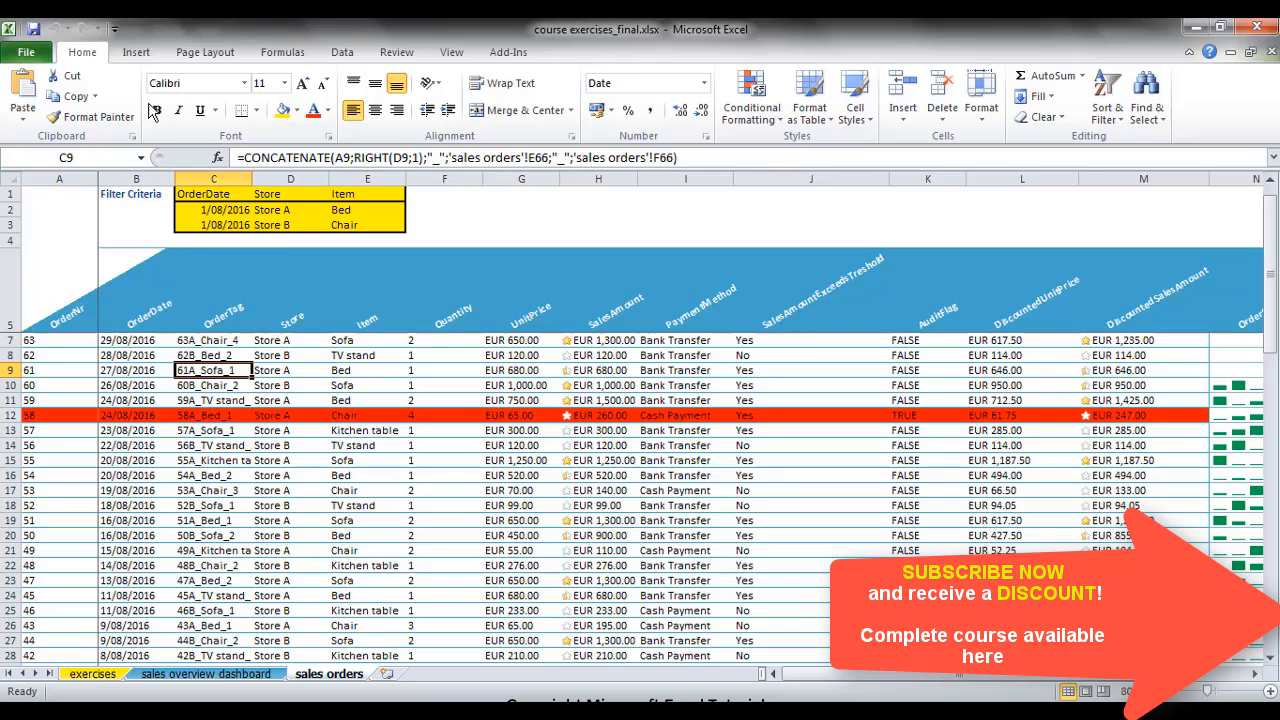
{"action": "left_click", "coordinate": [137, 54]}
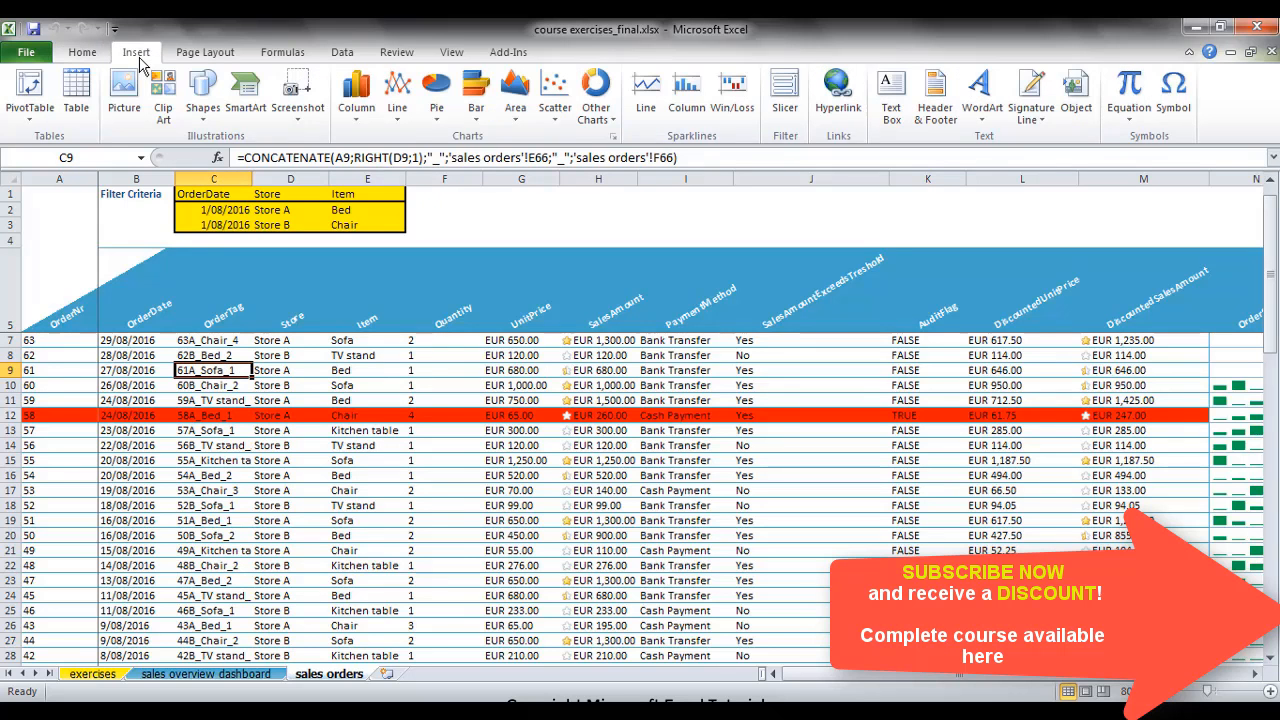
{"action": "left_click", "coordinate": [37, 118]}
{"action": "left_click", "coordinate": [40, 138]}
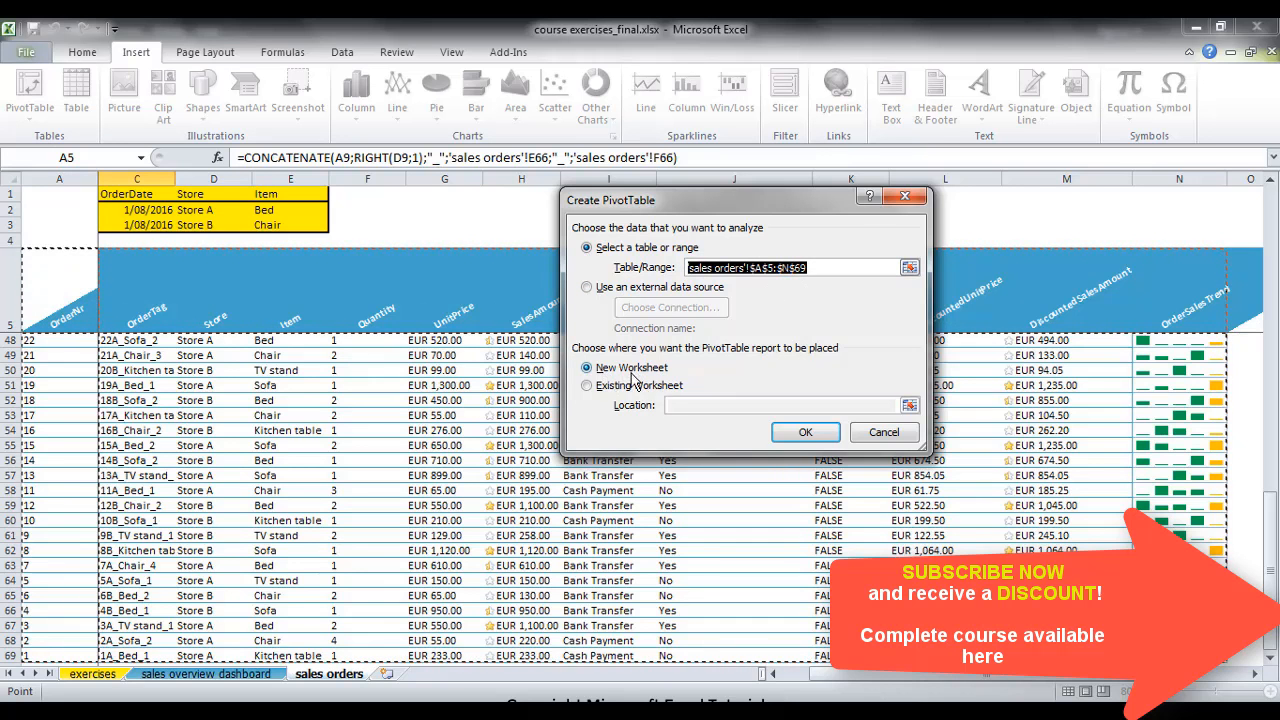
{"action": "left_click", "coordinate": [807, 433]}
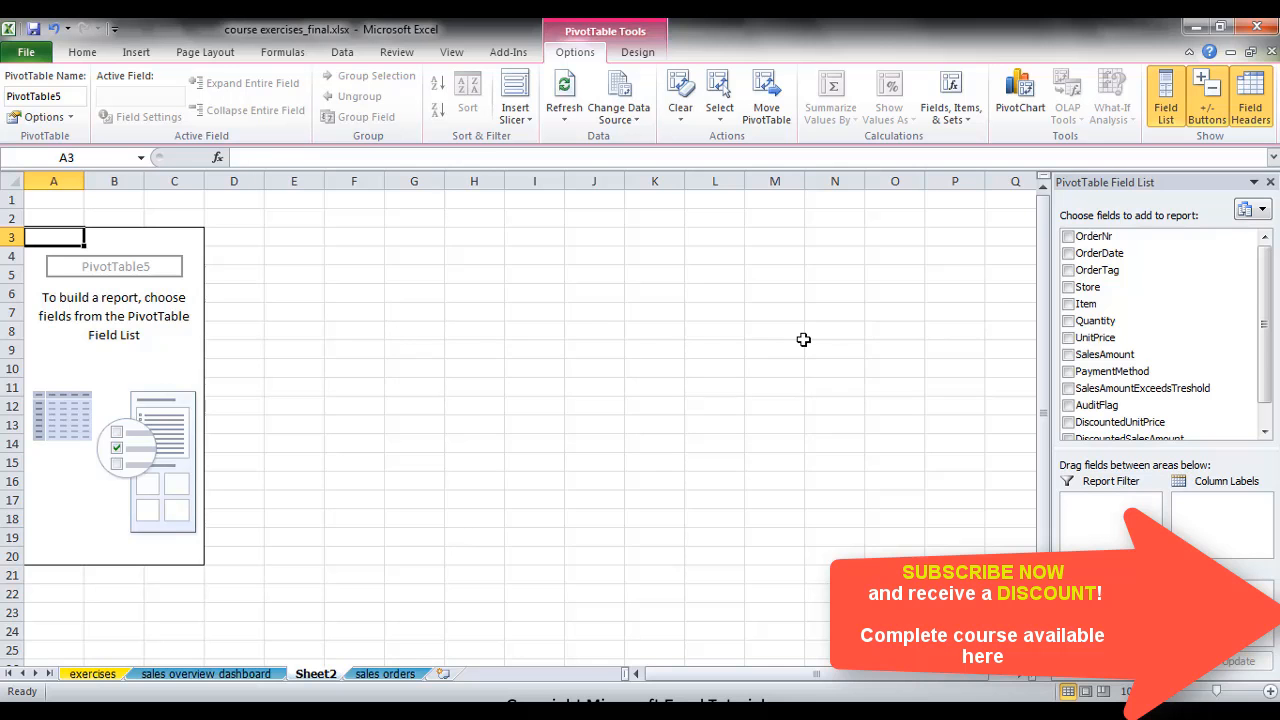
- Lay out the pivot table with OrderDate as rows, Store as columns, Item as report filter and SalesAmount as values
{"action": "left_click", "coordinate": [1069, 254]}
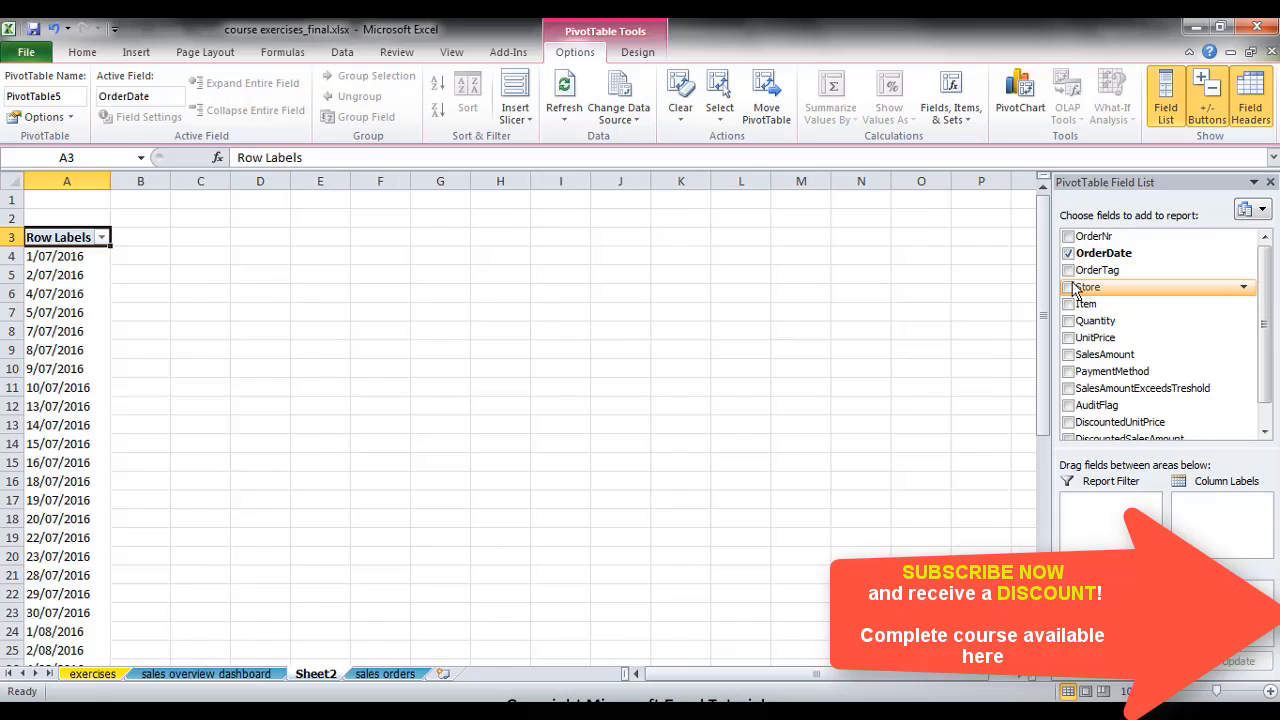
{"action": "left_click", "coordinate": [1069, 288]}
{"action": "left_click", "coordinate": [1069, 304]}
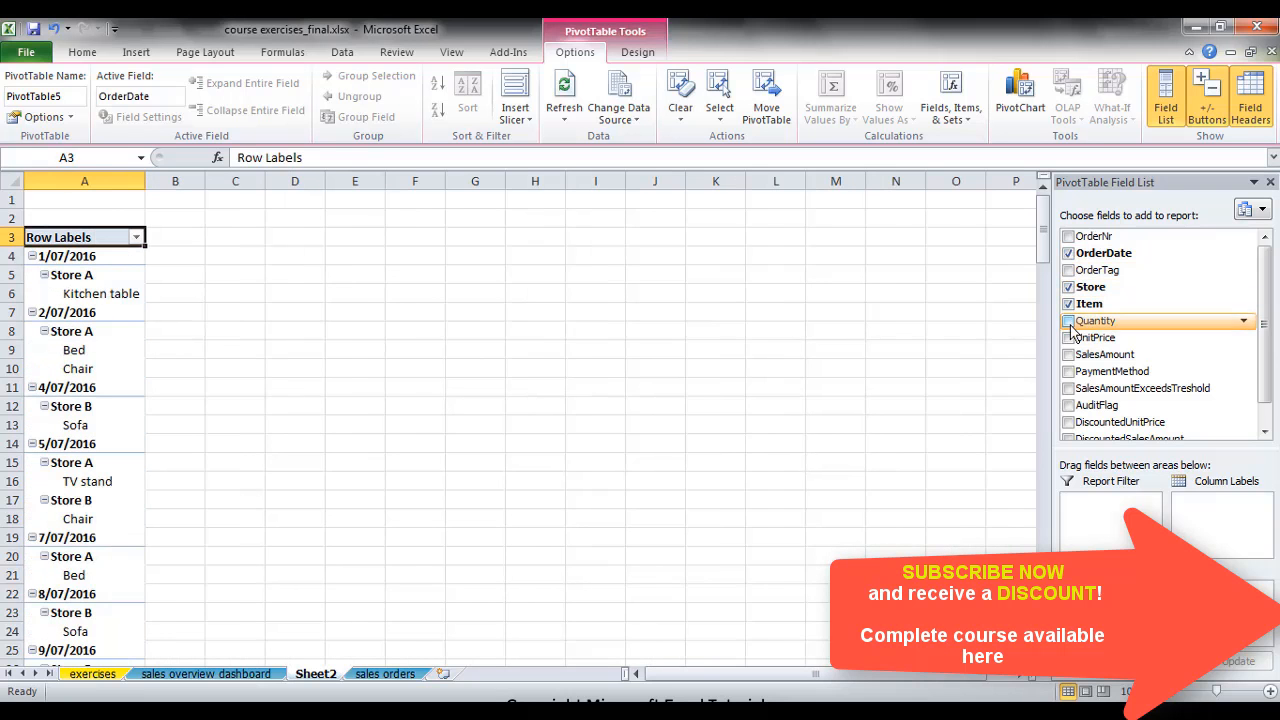
{"action": "left_click", "coordinate": [1069, 355]}
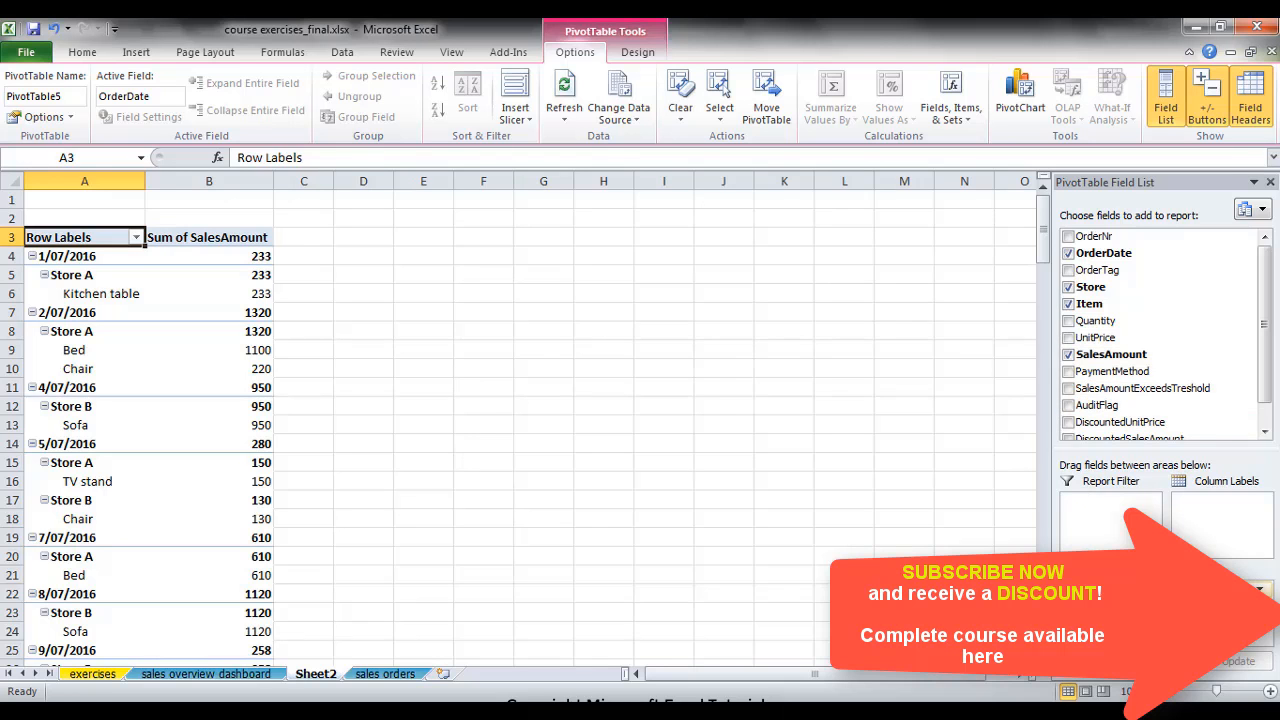
{"action": "left_click_drag", "start_coordinate": [1110, 610], "coordinate": [1110, 540]}
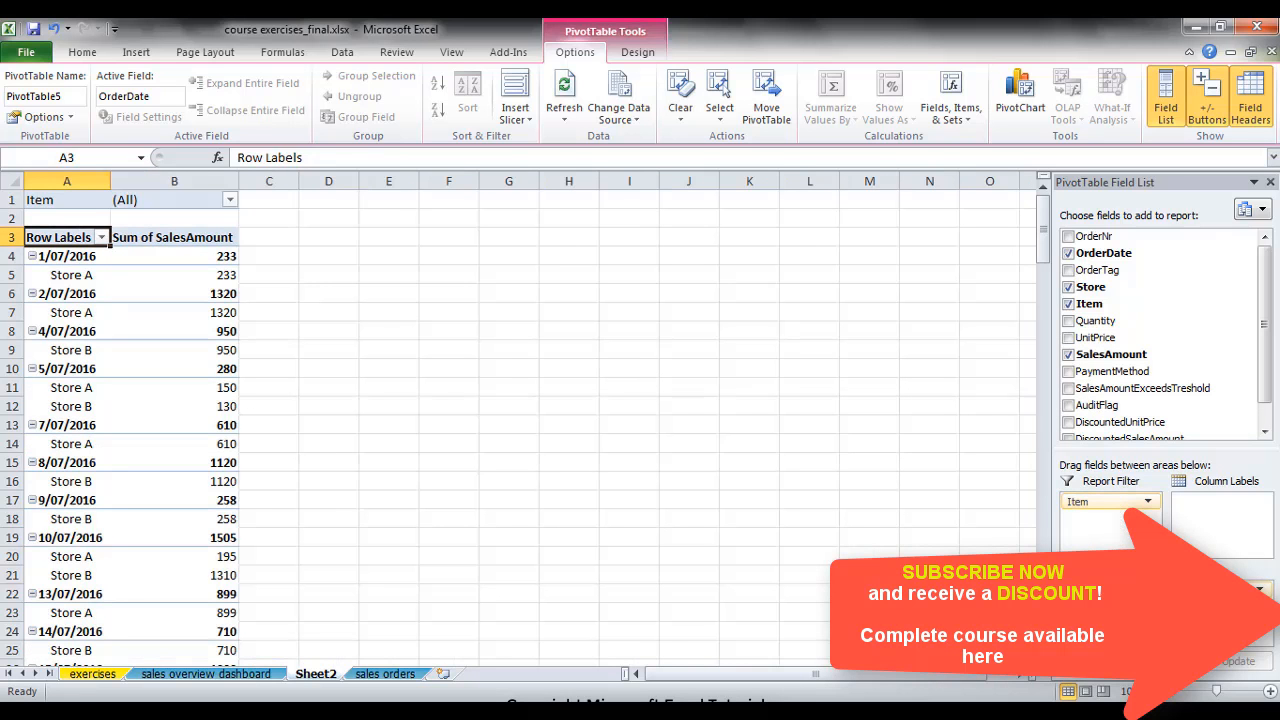
{"action": "left_click_drag", "start_coordinate": [1185, 540], "coordinate": [1209, 520]}
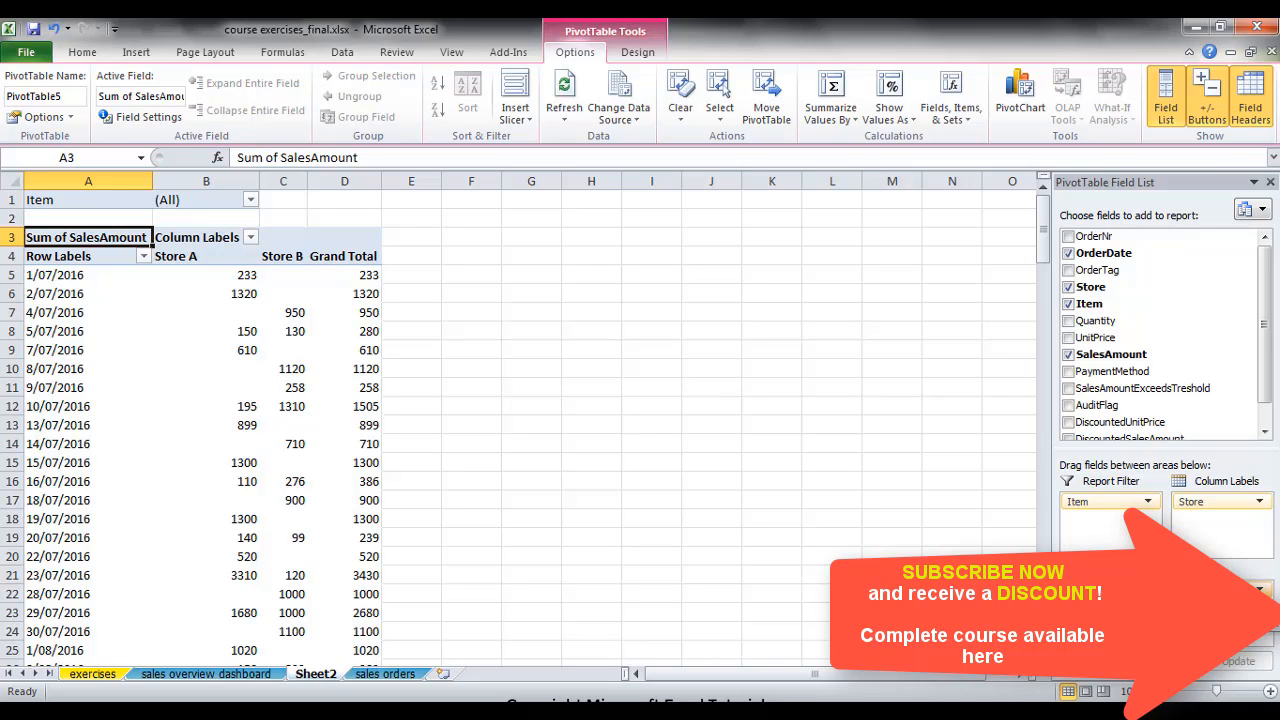
- Format the pivot table's Sum of SalesAmount value field as Currency with the EUR symbol
{"action": "left_click", "coordinate": [1257, 588]}
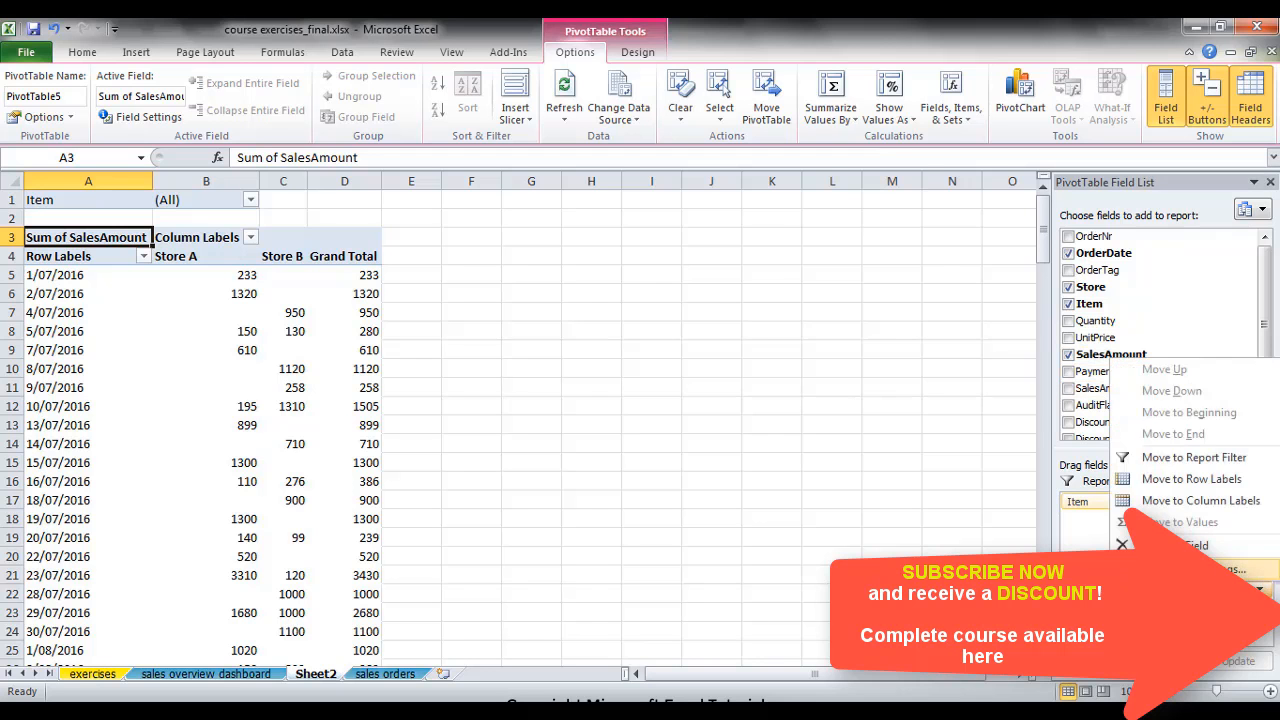
{"action": "left_click", "coordinate": [1190, 568]}
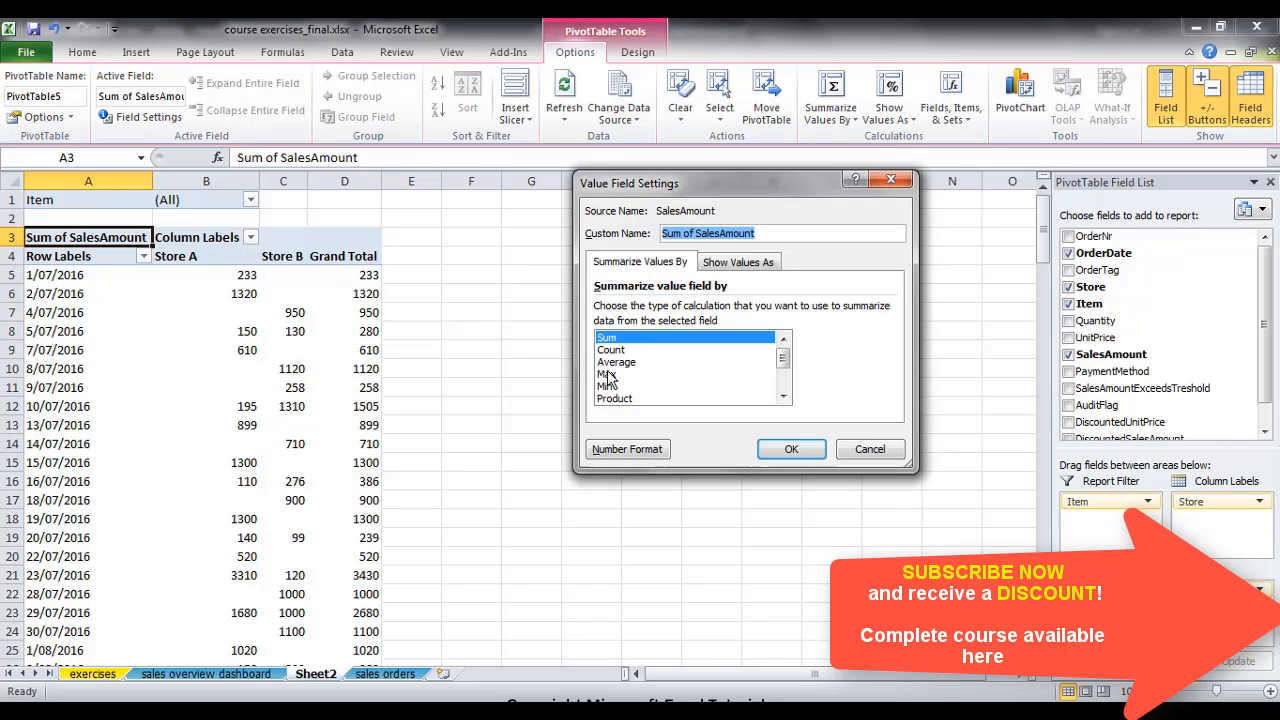
{"action": "left_click", "coordinate": [784, 397]}
{"action": "left_click", "coordinate": [784, 397]}
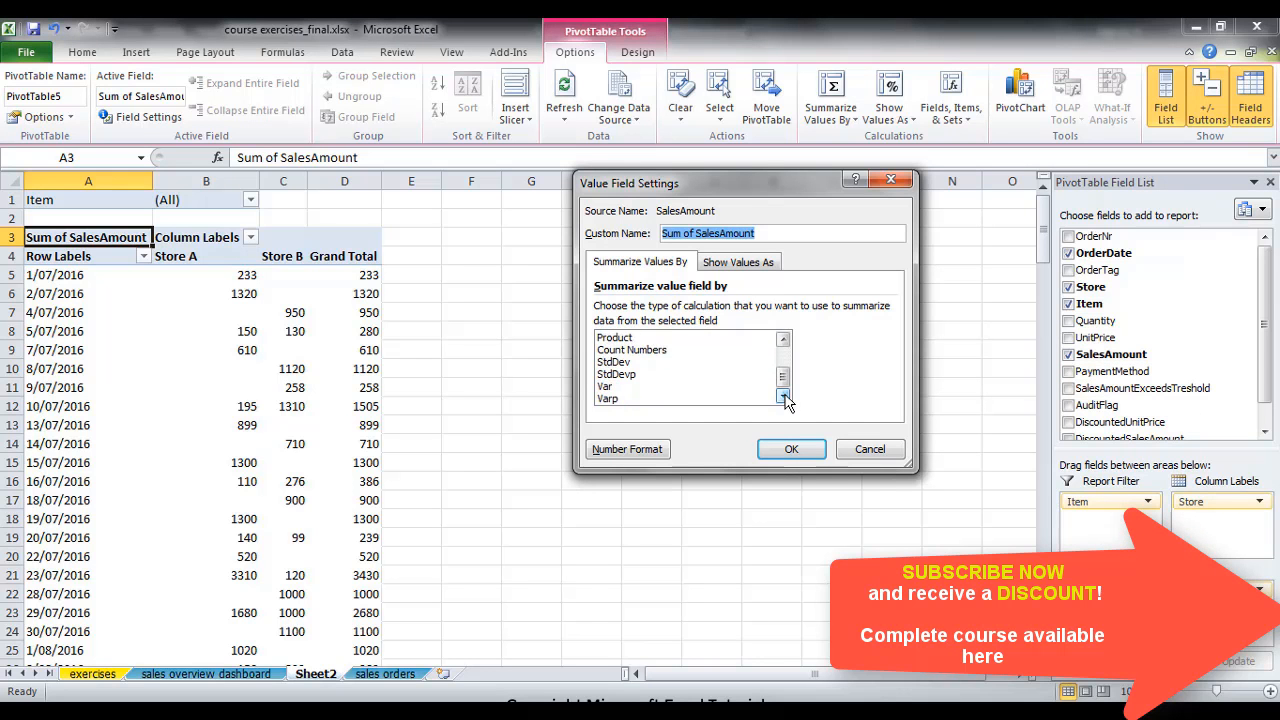
{"action": "scroll", "coordinate": [786, 400], "scroll_direction": "up", "scroll_amount": 2}
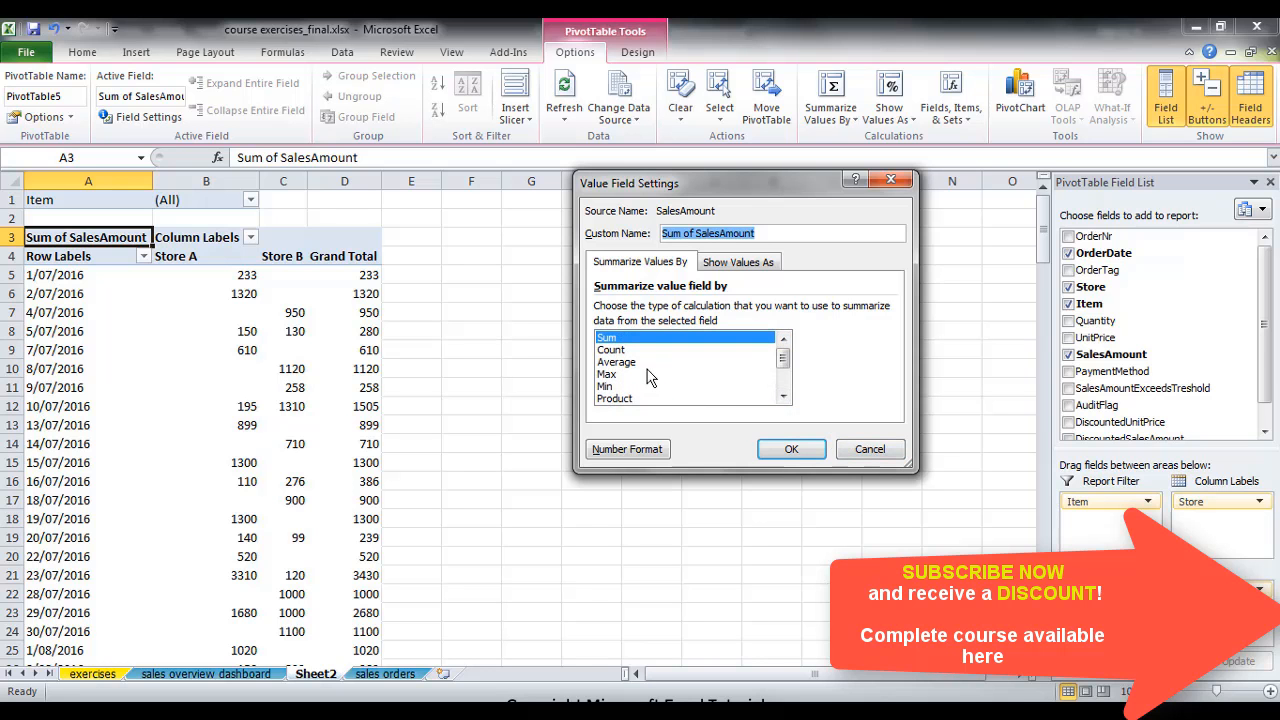
{"action": "left_click", "coordinate": [621, 456]}
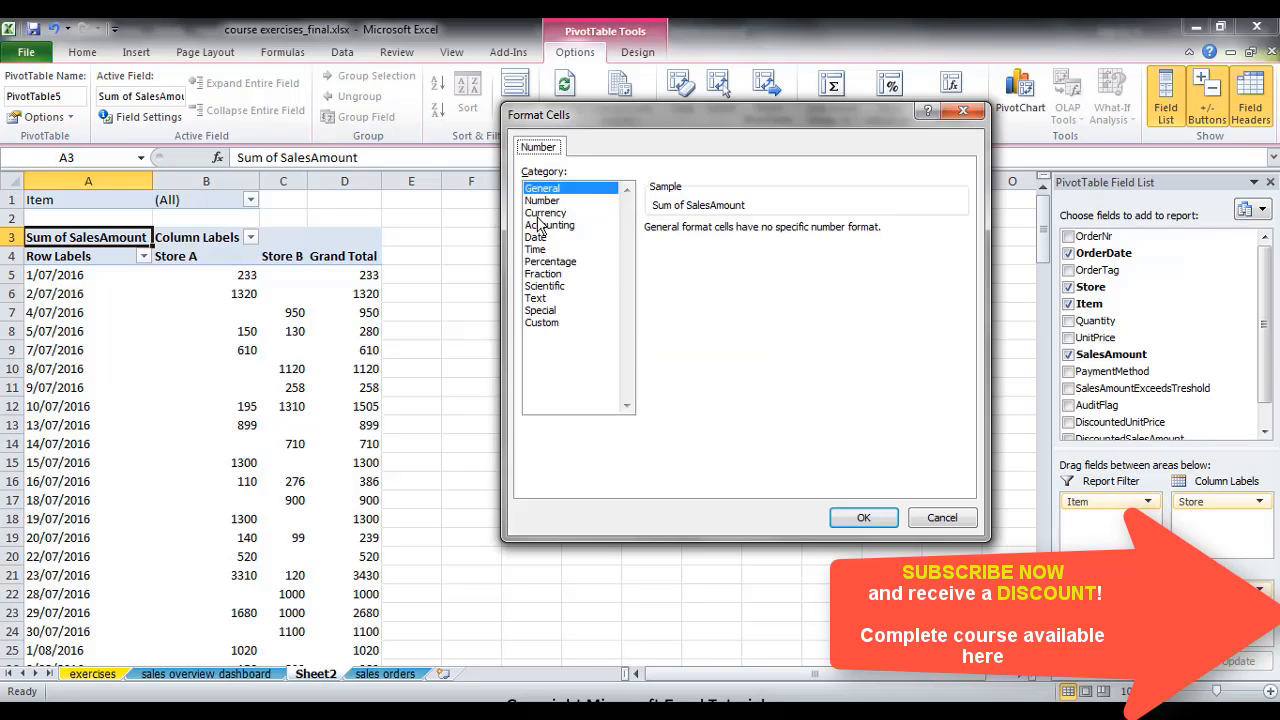
{"action": "left_click", "coordinate": [540, 215]}
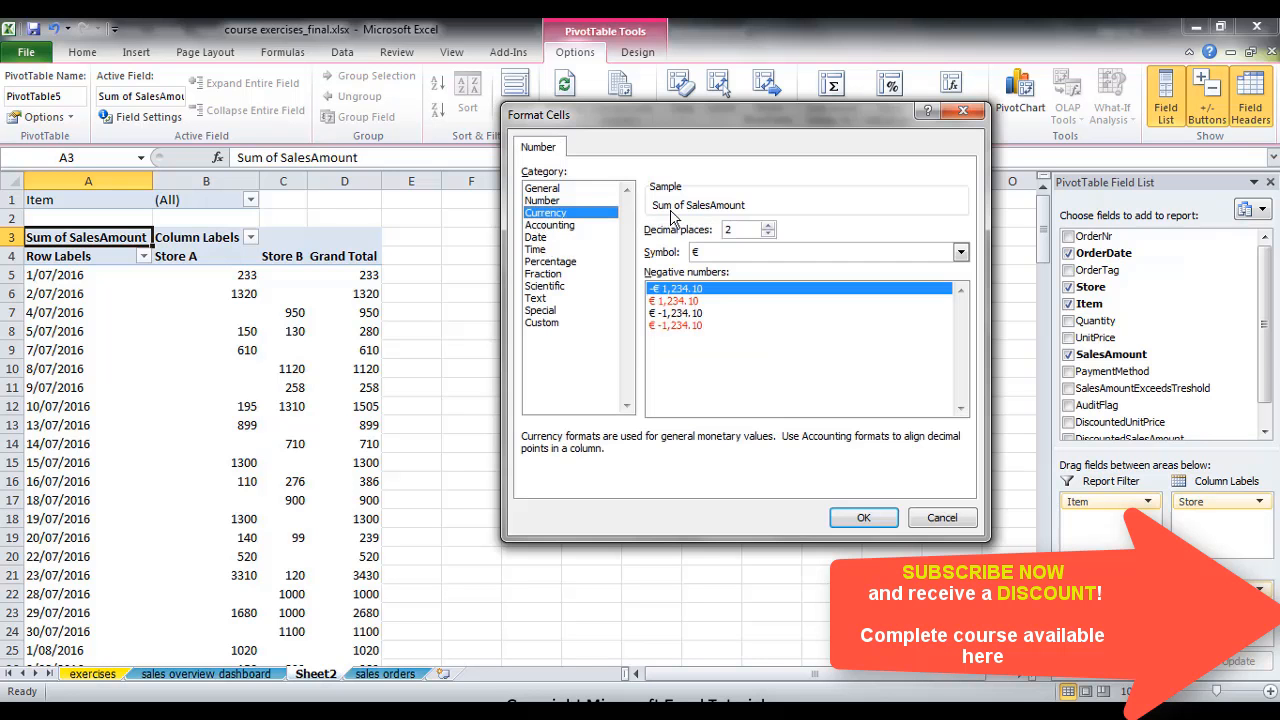
{"action": "left_click", "coordinate": [710, 254]}
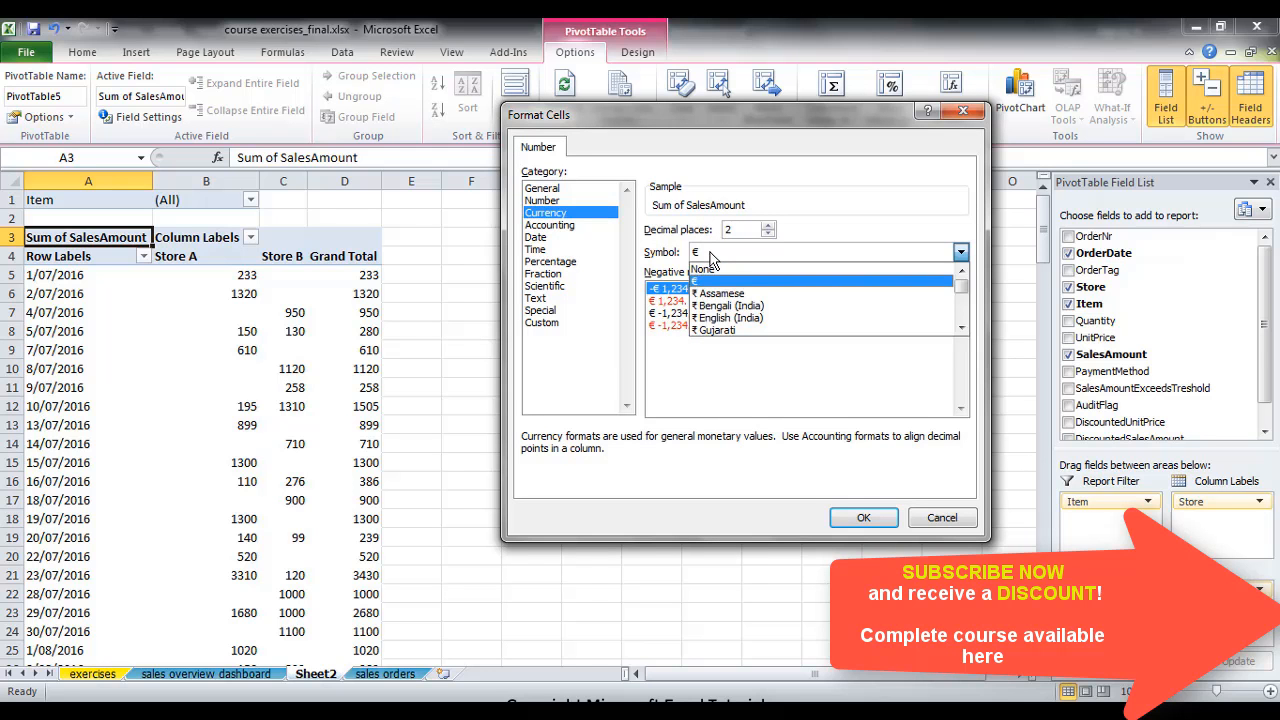
{"action": "type", "text": "eur"}
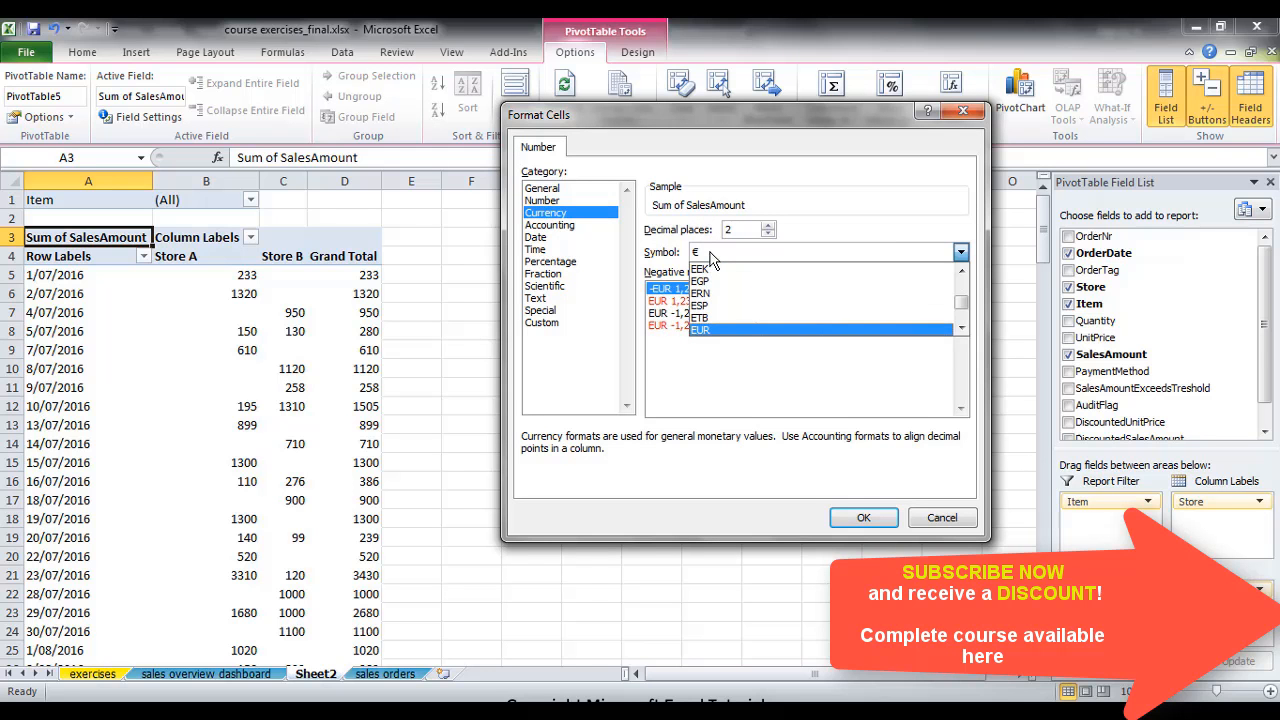
{"action": "left_click", "coordinate": [705, 331]}
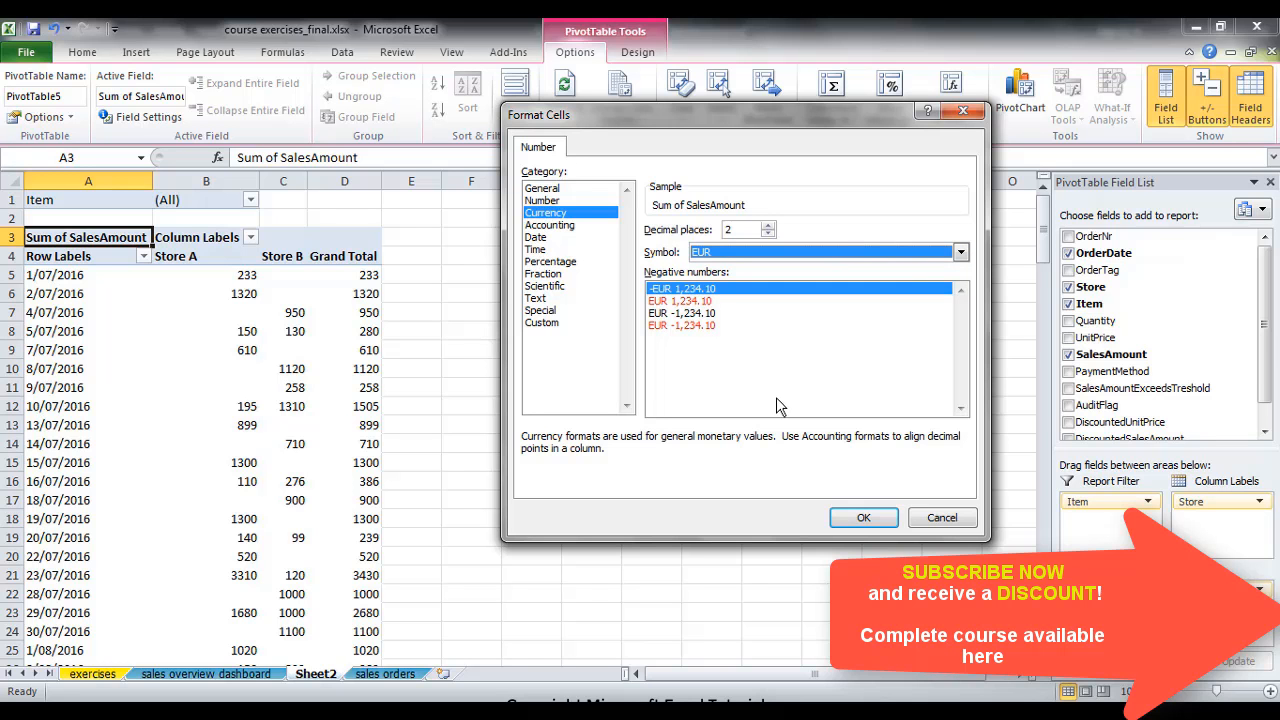
{"action": "left_click", "coordinate": [852, 517]}
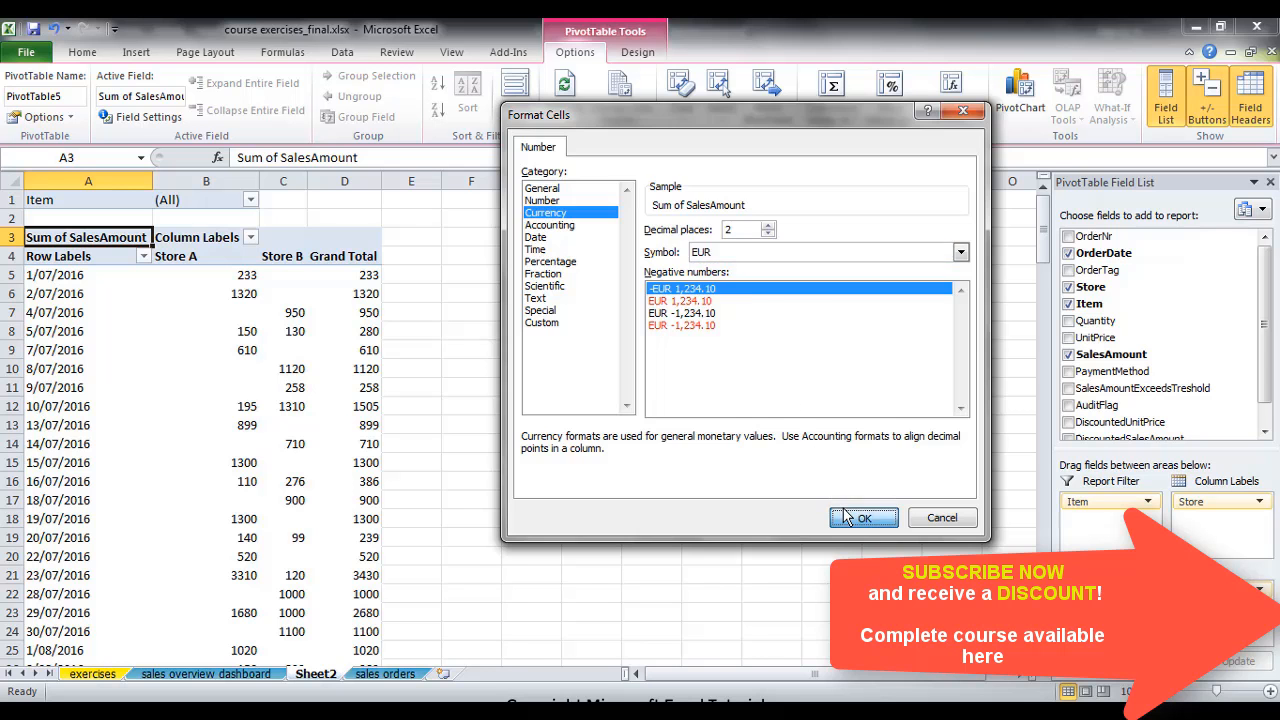
{"action": "left_click", "coordinate": [806, 455]}
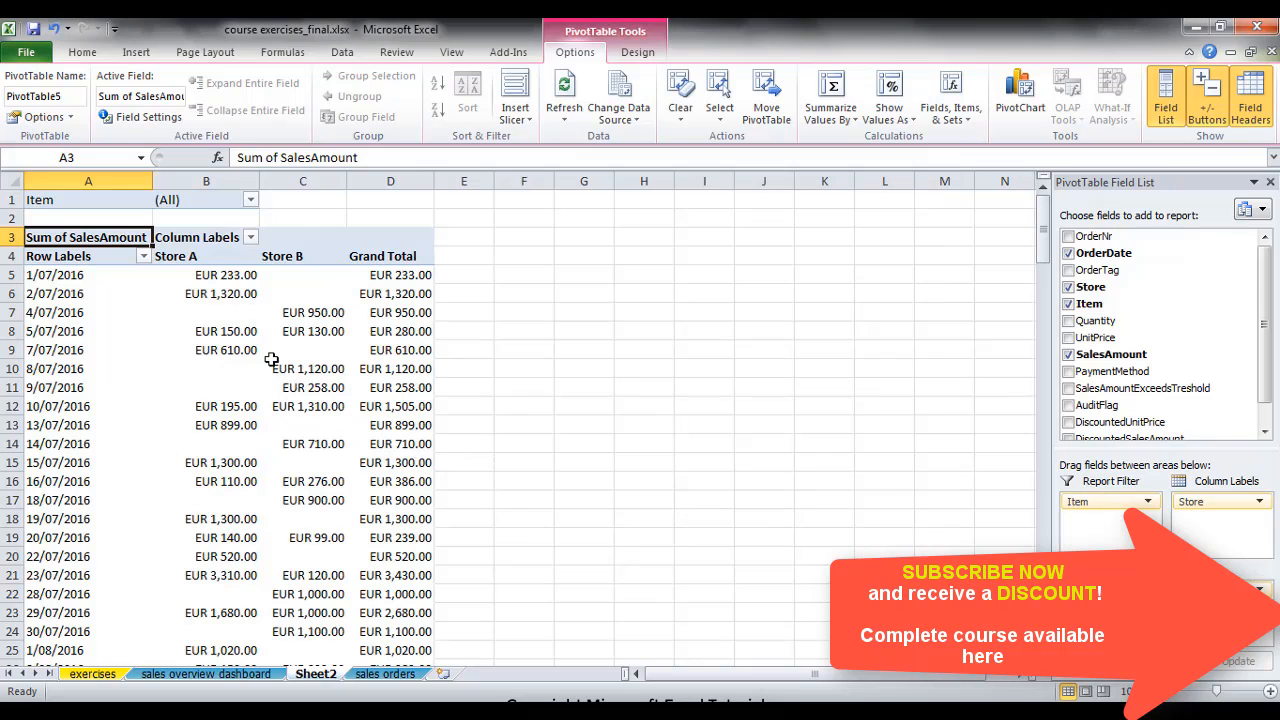
- Filter the pivot table's Item report filter to Bed
{"action": "left_click", "coordinate": [244, 201]}
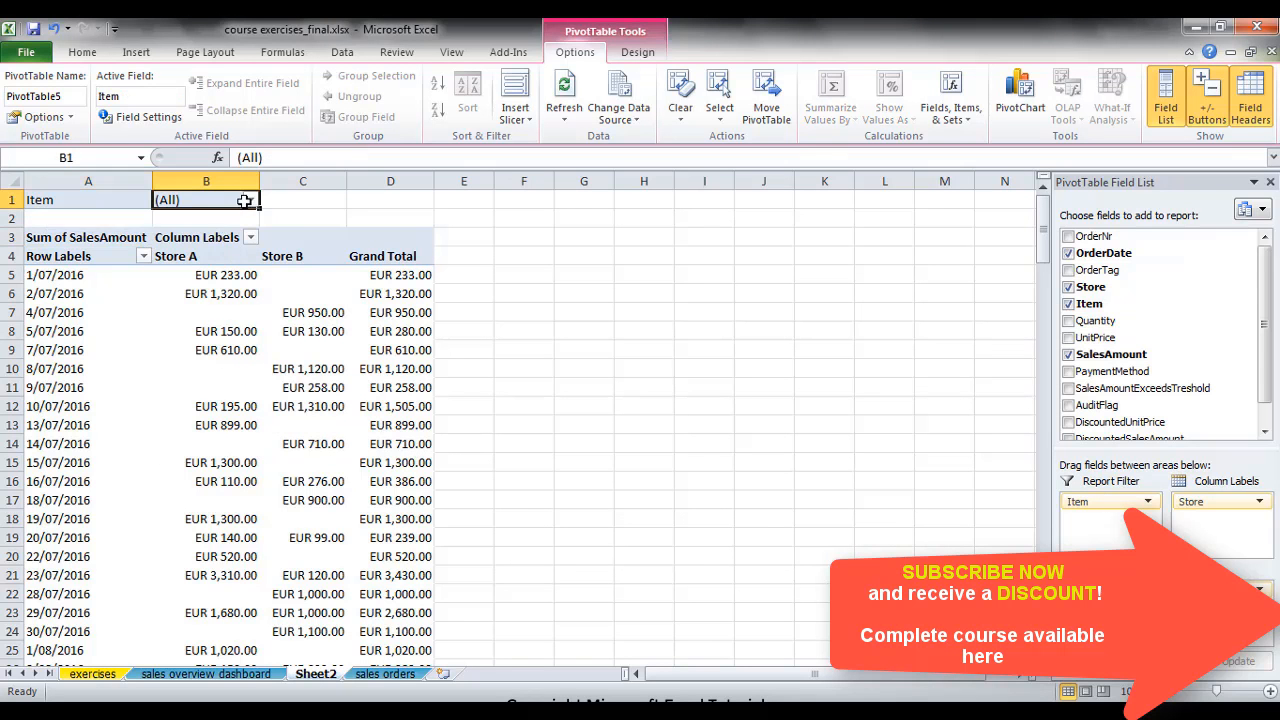
{"action": "left_click", "coordinate": [250, 200]}
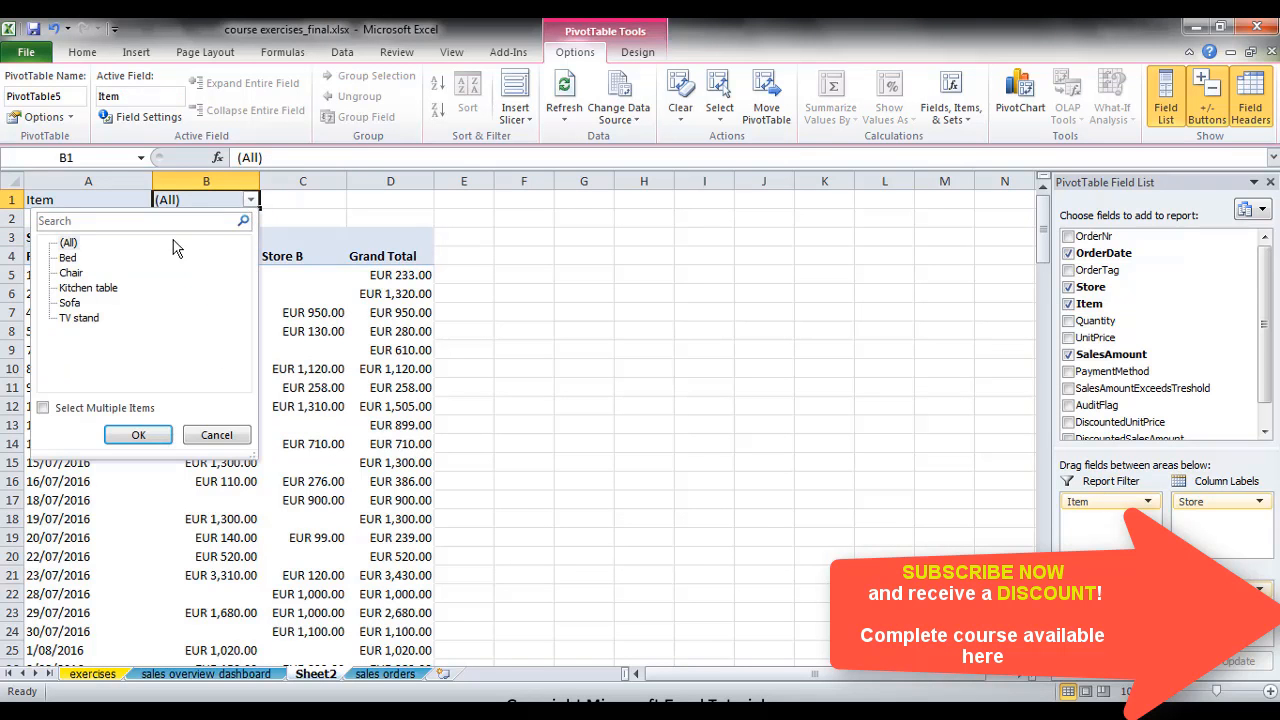
{"action": "left_click", "coordinate": [68, 258]}
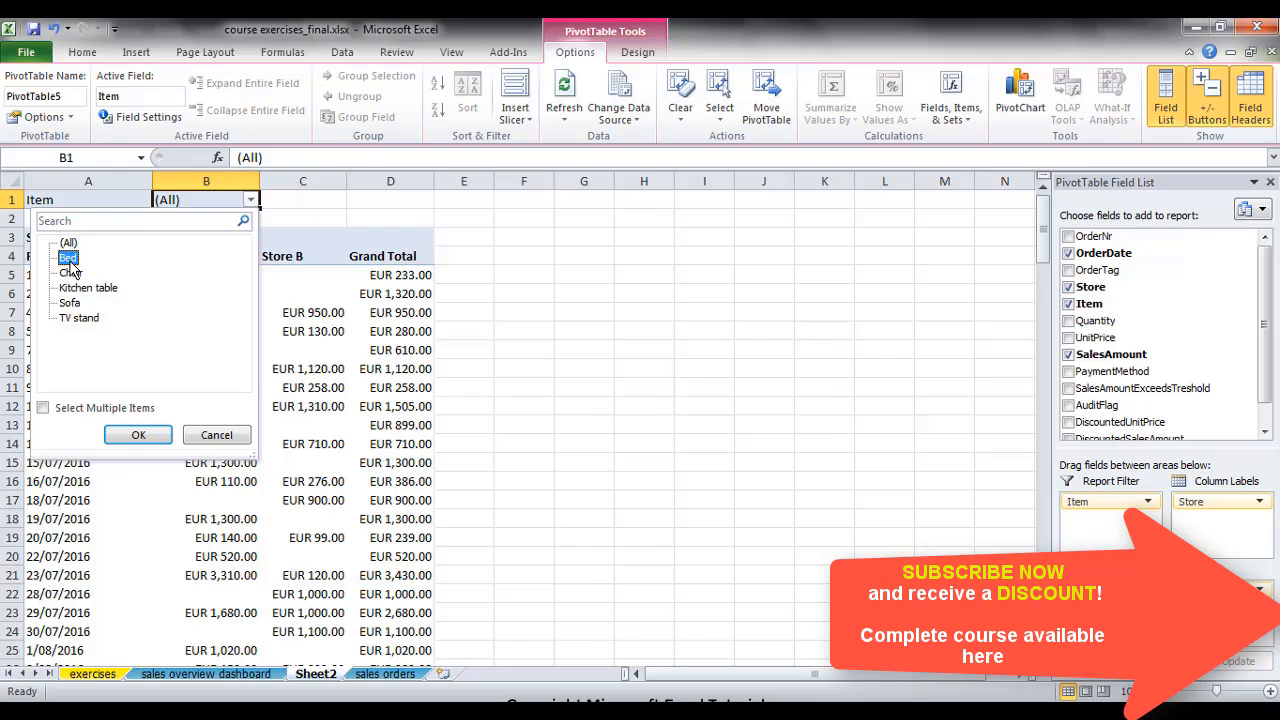
{"action": "left_click", "coordinate": [135, 435]}
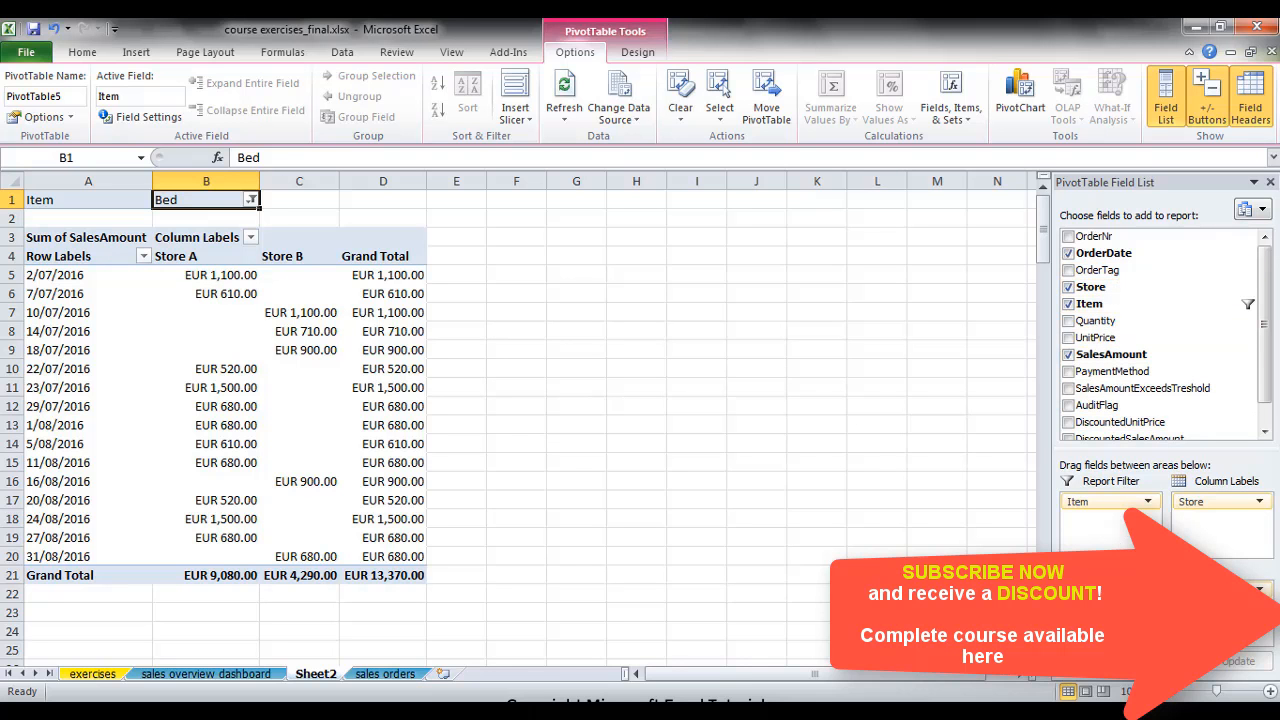
- Replace OrderDate with OrderTag as the pivot table's row labels
{"action": "left_click_drag", "start_coordinate": [1110, 520], "coordinate": [1145, 295]}
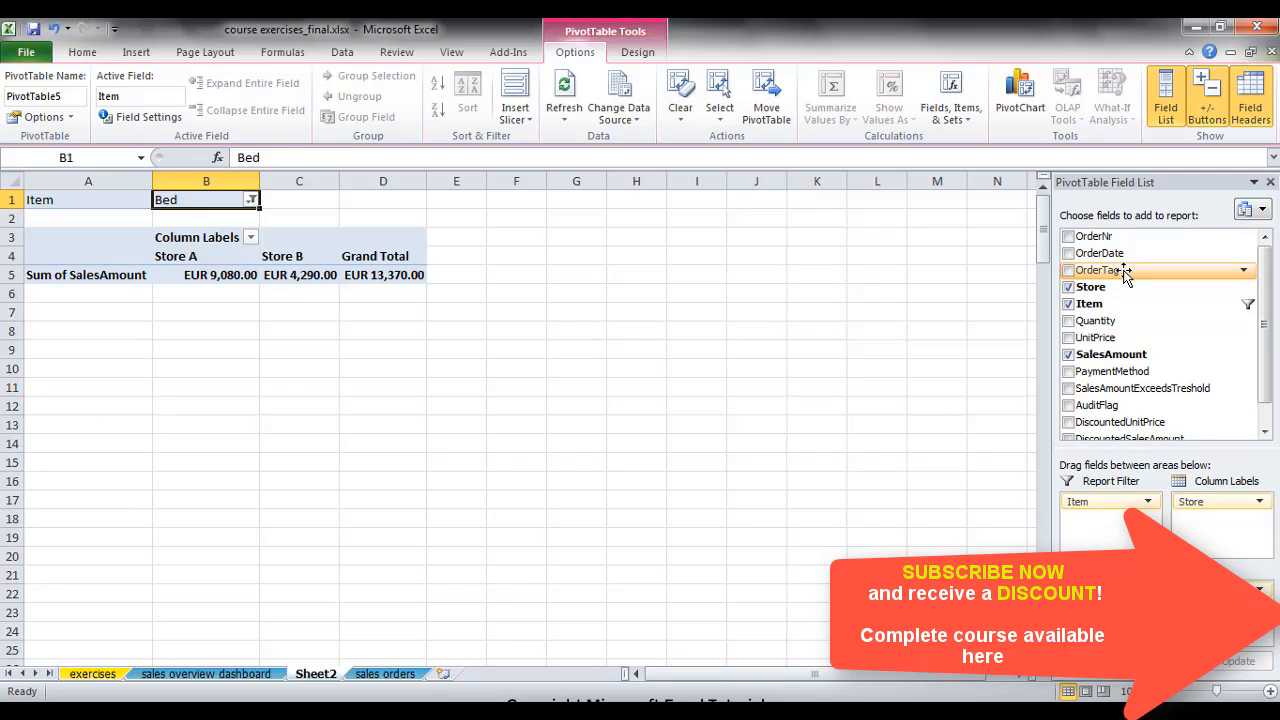
{"action": "left_click_drag", "start_coordinate": [1130, 276], "coordinate": [1100, 610]}
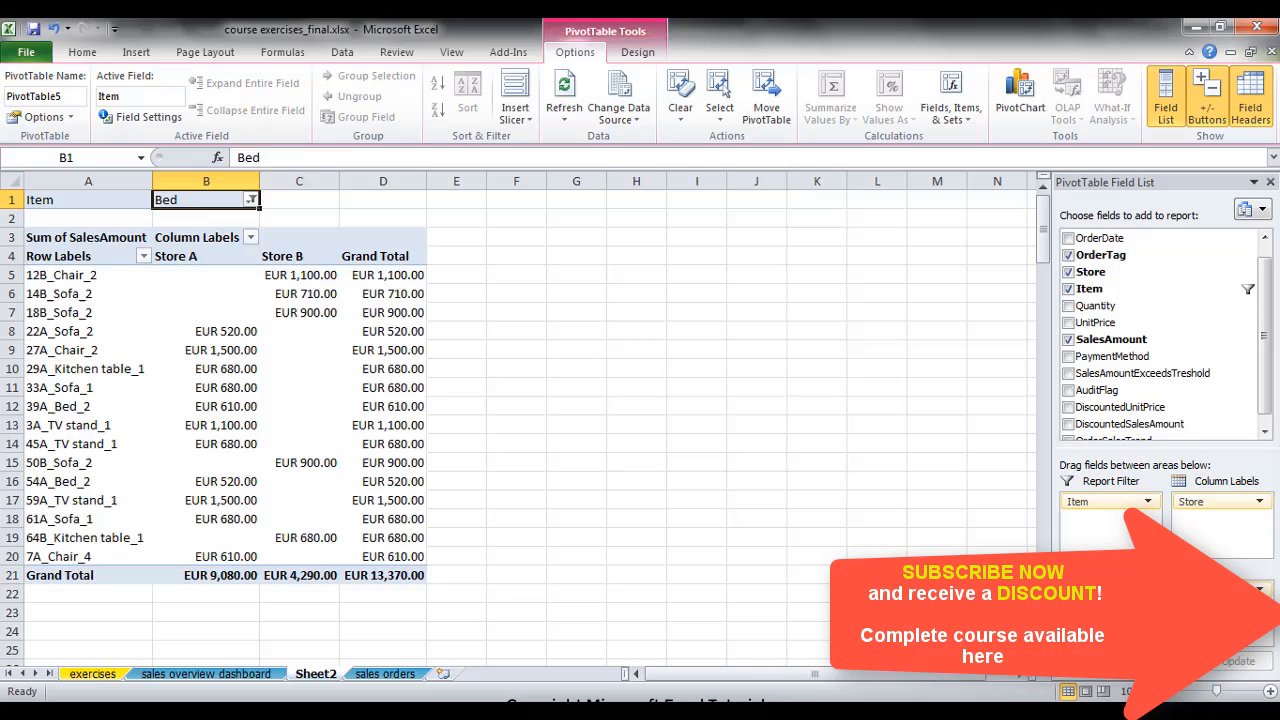
{"action": "left_click", "coordinate": [797, 476]}
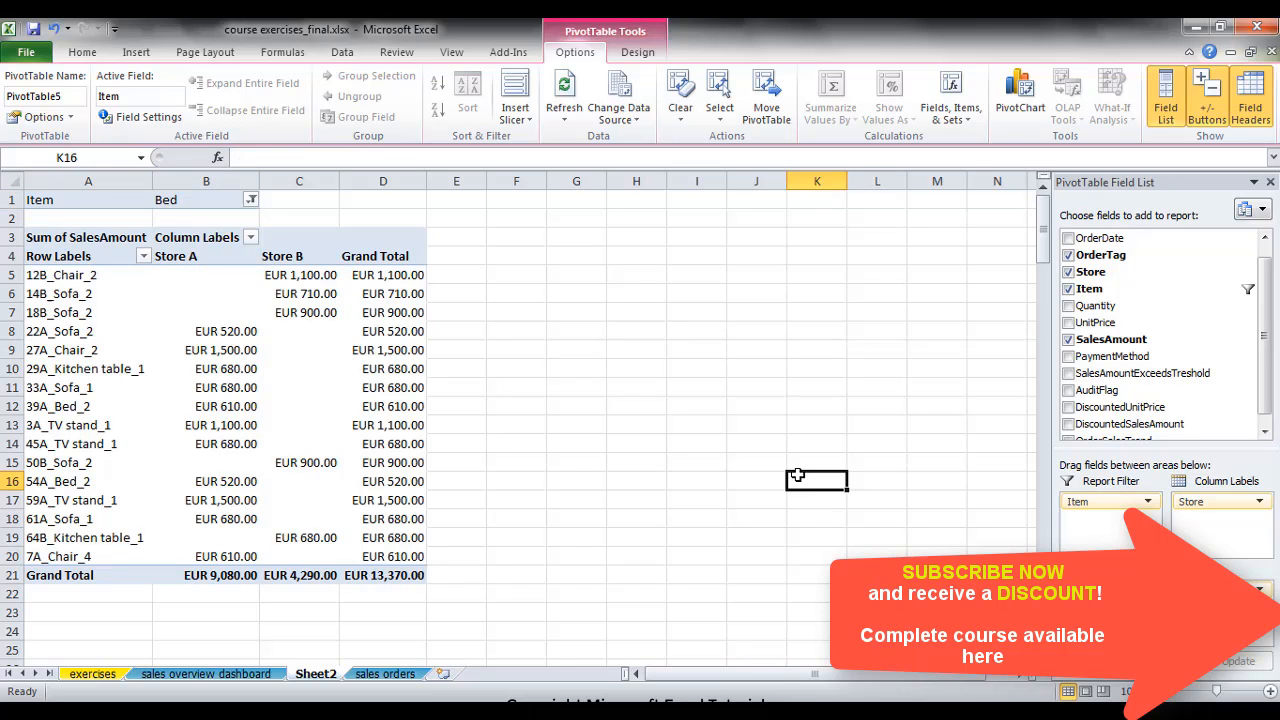
{"action": "key", "text": "Up"}
{"action": "key", "text": "Up"}
{"action": "key", "text": "Up"}
{"action": "key", "text": "Up"}
{"action": "key", "text": "Up"}
{"action": "key", "text": "Up"}
{"action": "key", "text": "Up"}
{"action": "key", "text": "Up"}
{"action": "key", "text": "Up"}
{"action": "key", "text": "Up"}
{"action": "key", "text": "Up"}
{"action": "key", "text": "Up"}
{"action": "key", "text": "Up"}
{"action": "key", "text": "Up"}
{"action": "key", "text": "Up"}
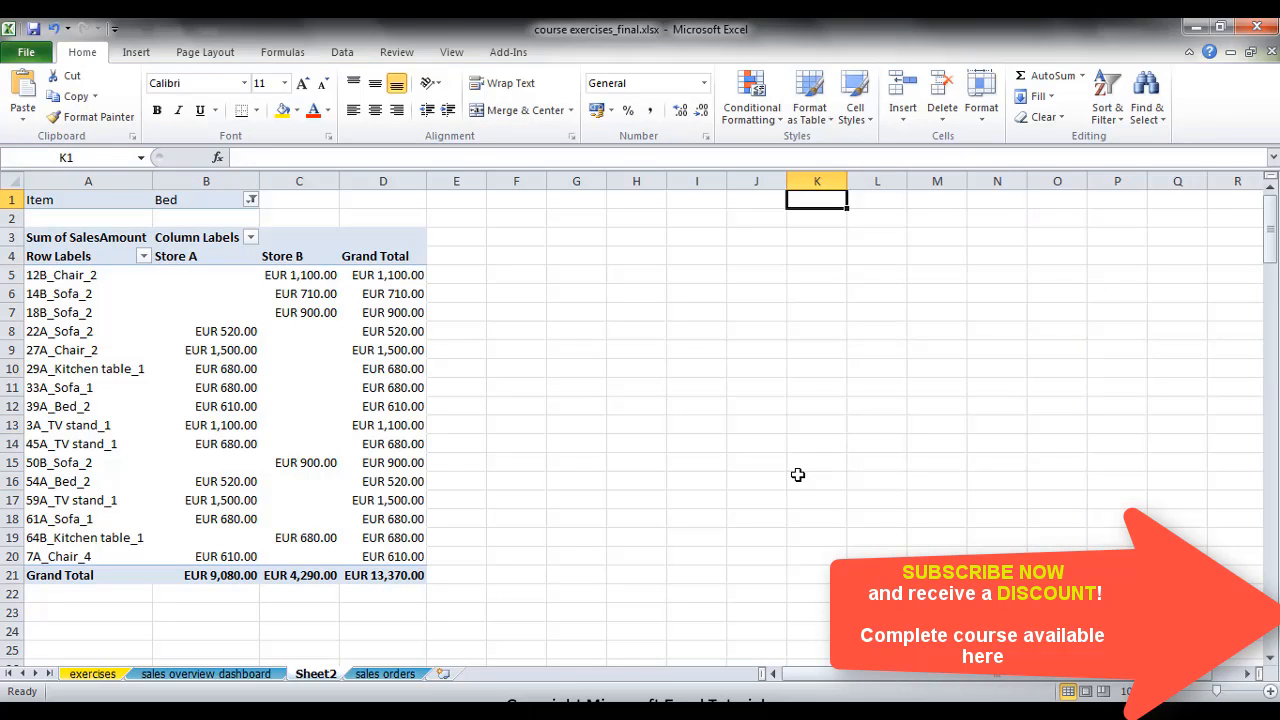
- Replace Item with PaymentMethod as the pivot table's report filter
{"action": "left_click", "coordinate": [370, 402]}
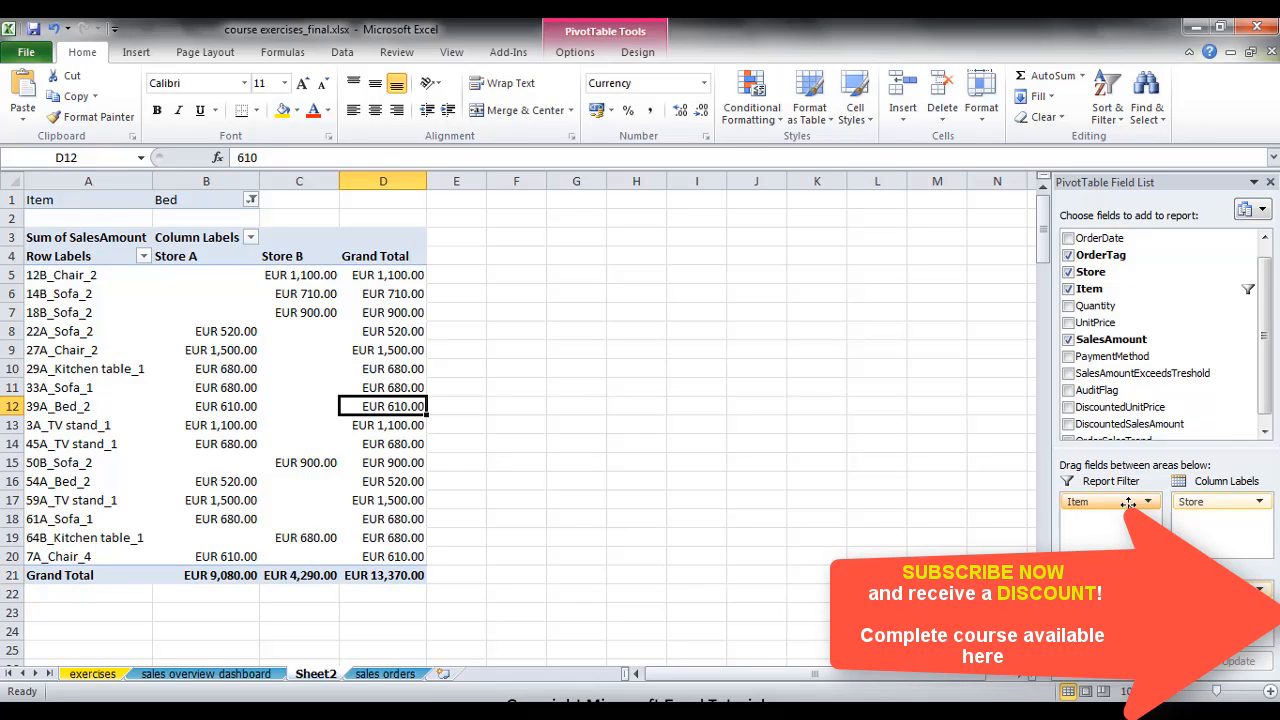
{"action": "left_click_drag", "start_coordinate": [1128, 503], "coordinate": [1158, 372]}
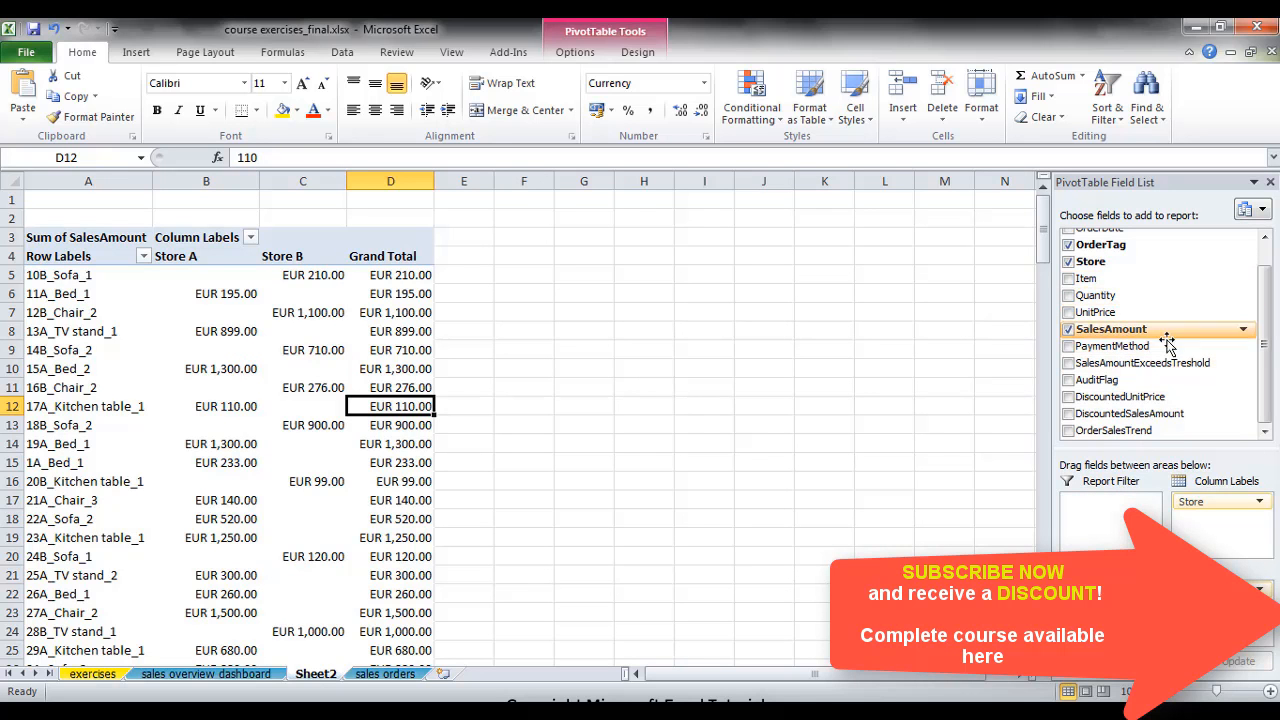
{"action": "left_click_drag", "start_coordinate": [1150, 347], "coordinate": [1104, 500]}
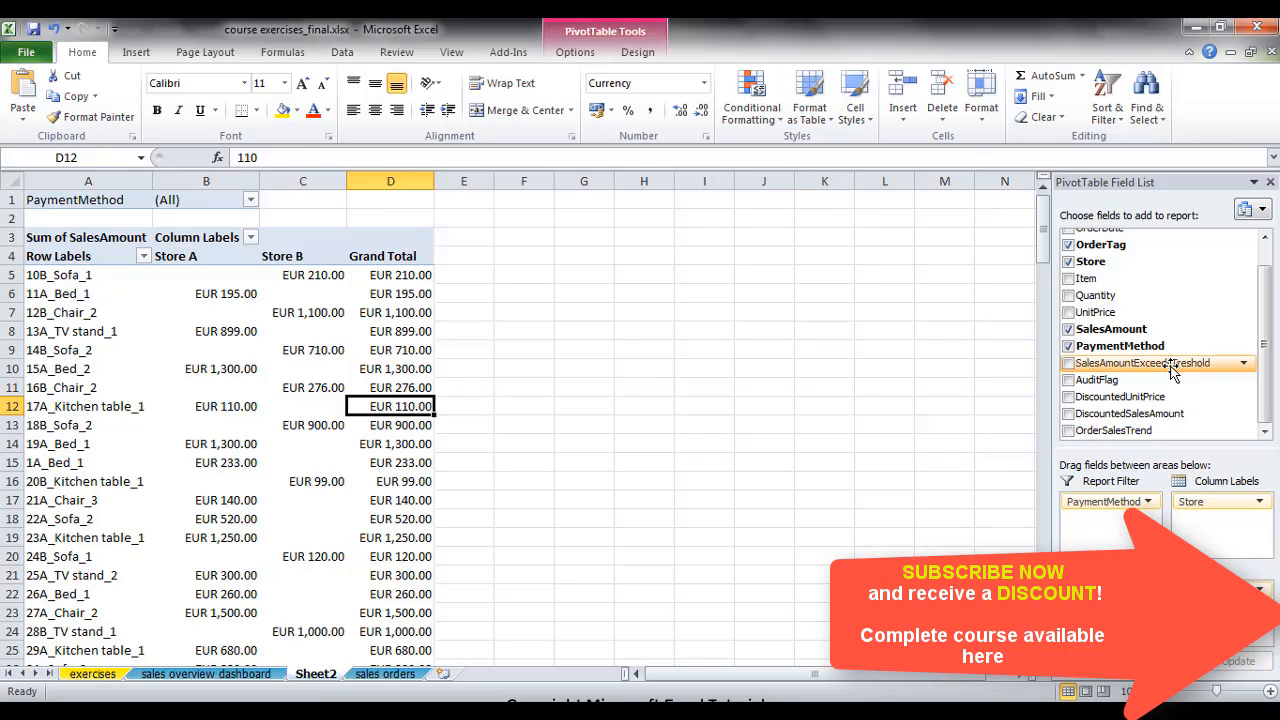
- Add DiscountedSalesAmount to the pivot table's values and place Values above Store in the column labels
{"action": "mouse_move", "coordinate": [1270, 349]}
{"action": "left_mouse_down"}
{"action": "mouse_move", "coordinate": [1272, 313]}
{"action": "mouse_move", "coordinate": [1272, 333]}
{"action": "left_mouse_up"}
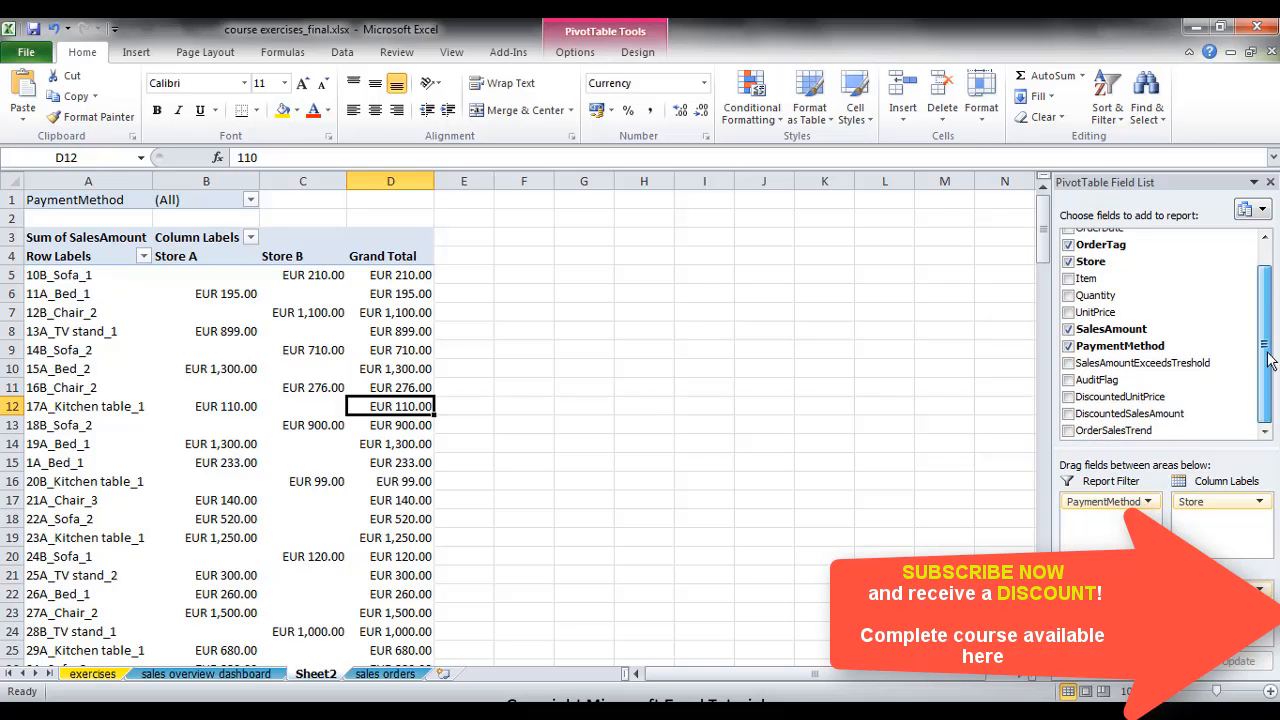
{"action": "left_click_drag", "start_coordinate": [1130, 413], "coordinate": [1210, 600]}
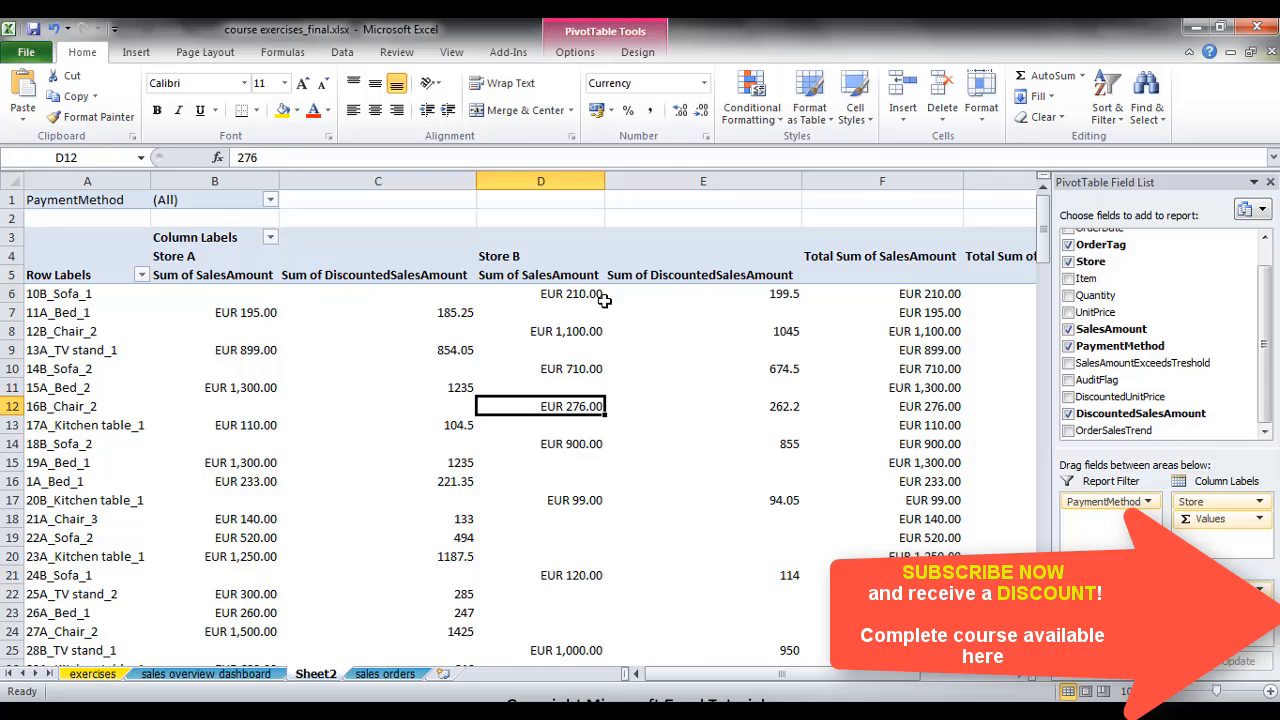
{"action": "mouse_move", "coordinate": [594, 297]}
{"action": "mouse_move", "coordinate": [634, 317]}
{"action": "left_click_drag", "start_coordinate": [1208, 518], "coordinate": [1212, 505]}
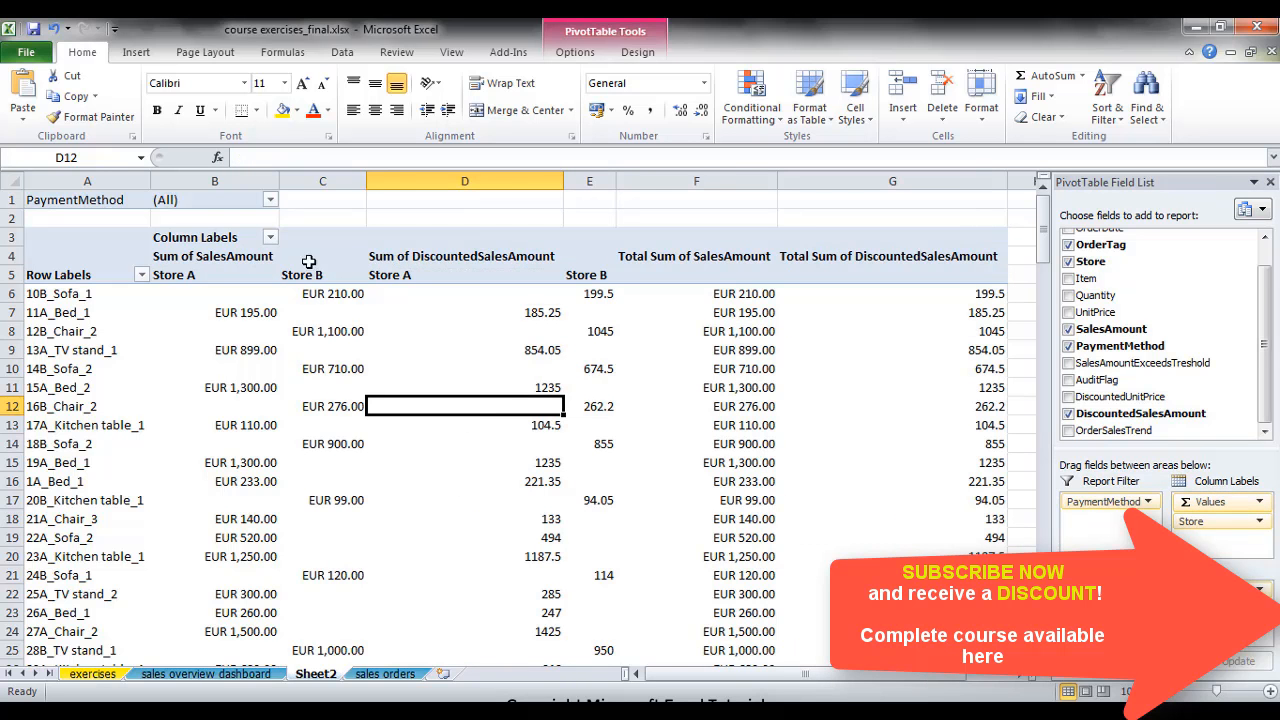
{"action": "left_click", "coordinate": [216, 262]}
{"action": "left_click", "coordinate": [292, 276]}
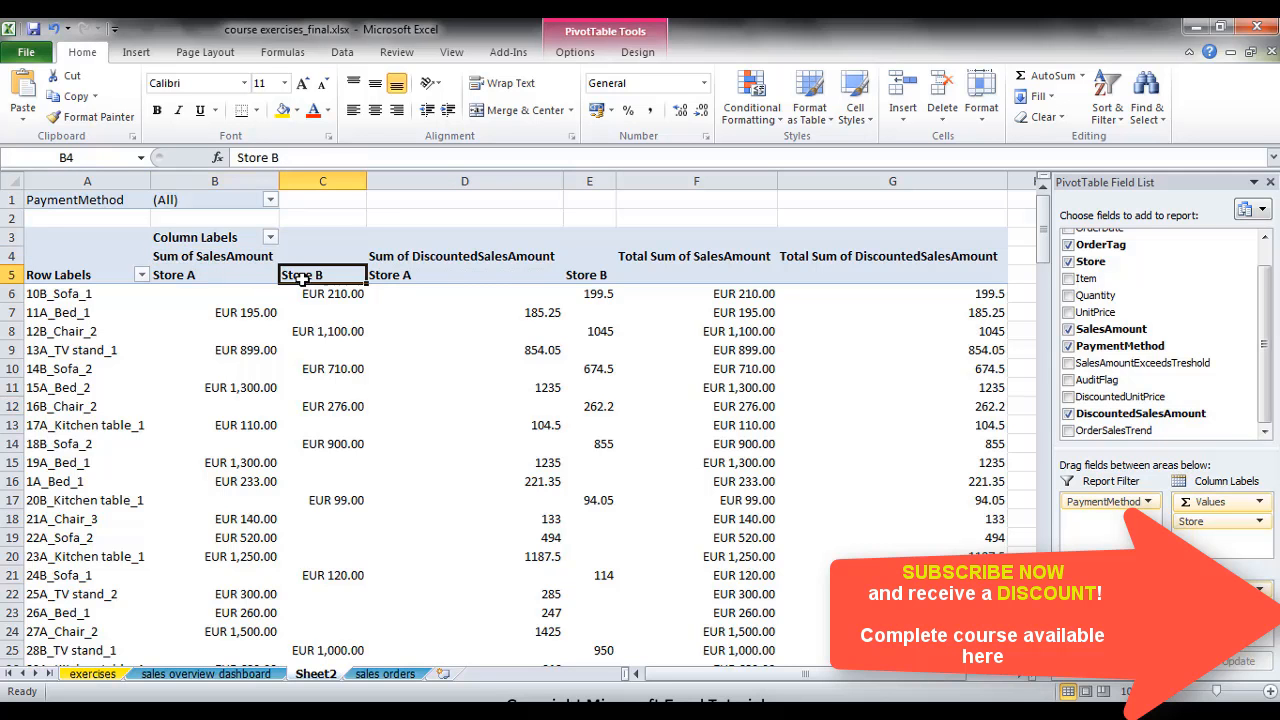
{"action": "left_click", "coordinate": [244, 279]}
{"action": "left_click", "coordinate": [402, 340]}
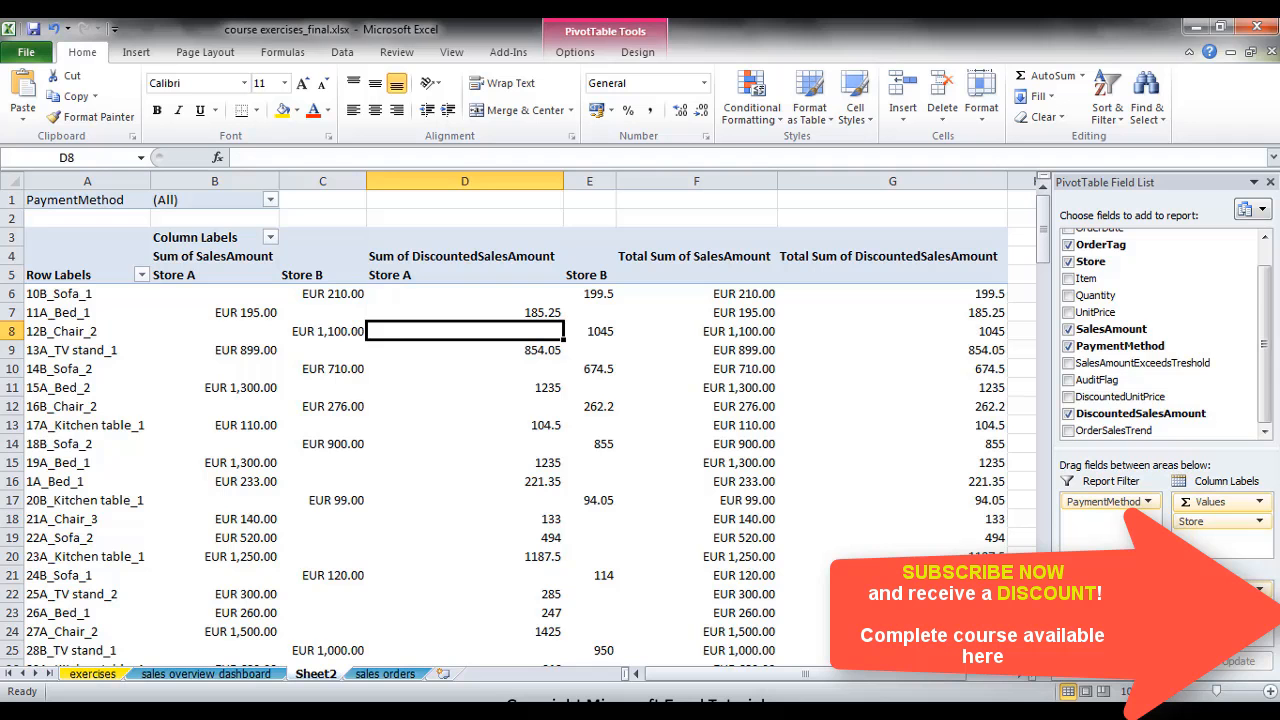
- Add OrderDate to the pivot table's row labels above OrderTag so the order tags are grouped by date
{"action": "scroll", "coordinate": [1265, 262], "scroll_direction": "up", "scroll_amount": 1}
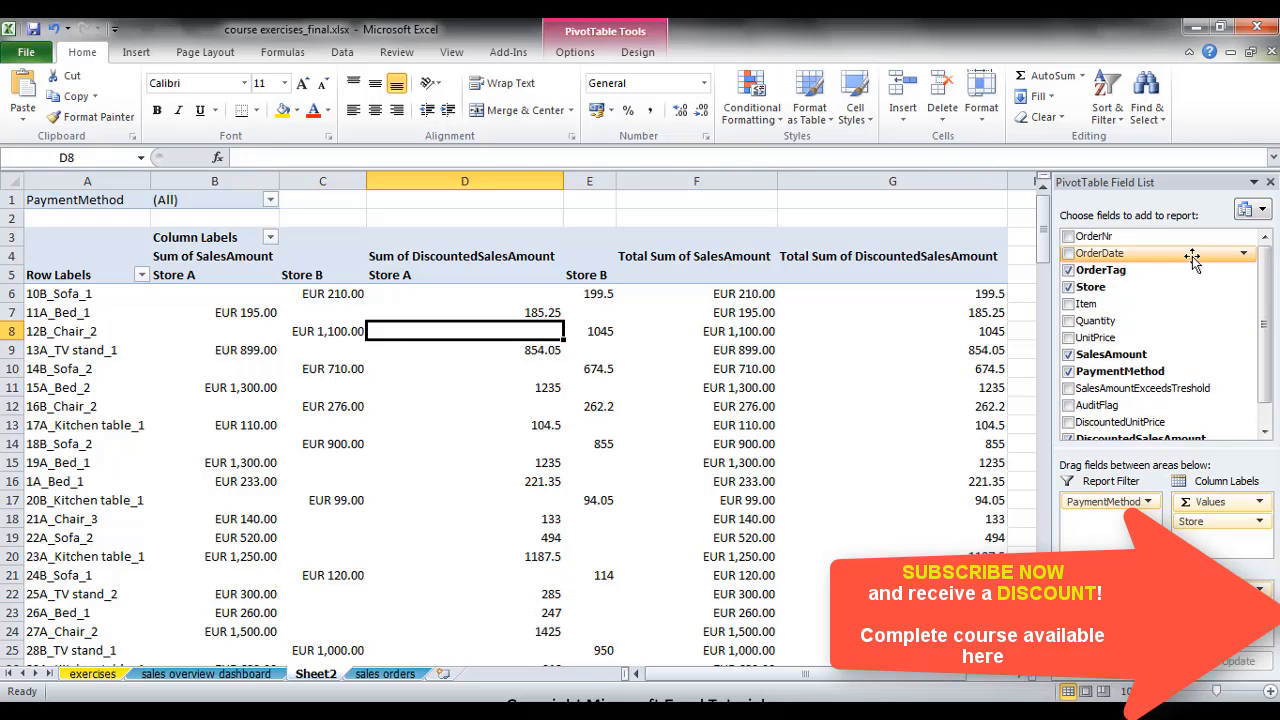
{"action": "left_click_drag", "start_coordinate": [1192, 258], "coordinate": [1115, 592]}
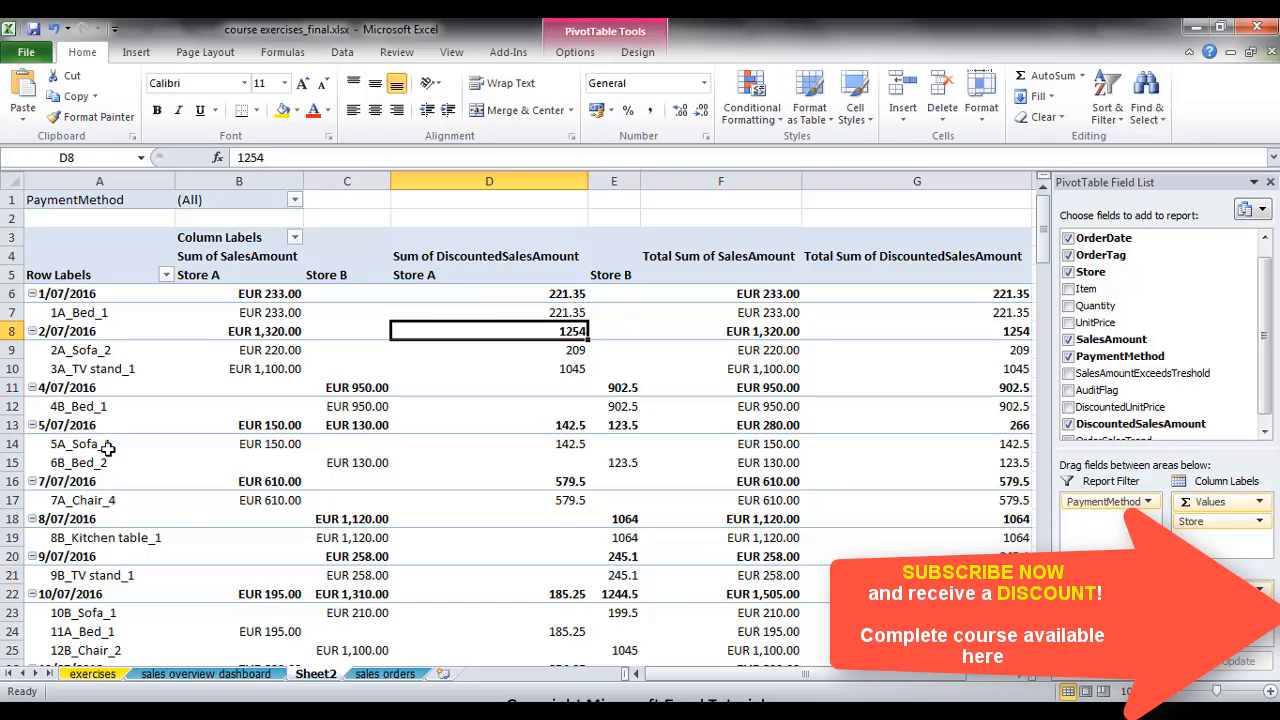
- Collapse the OrderDate groups from 1/07/2016 through 14/07/2016 in the pivot table, hiding their order tags
{"action": "left_click", "coordinate": [31, 294]}
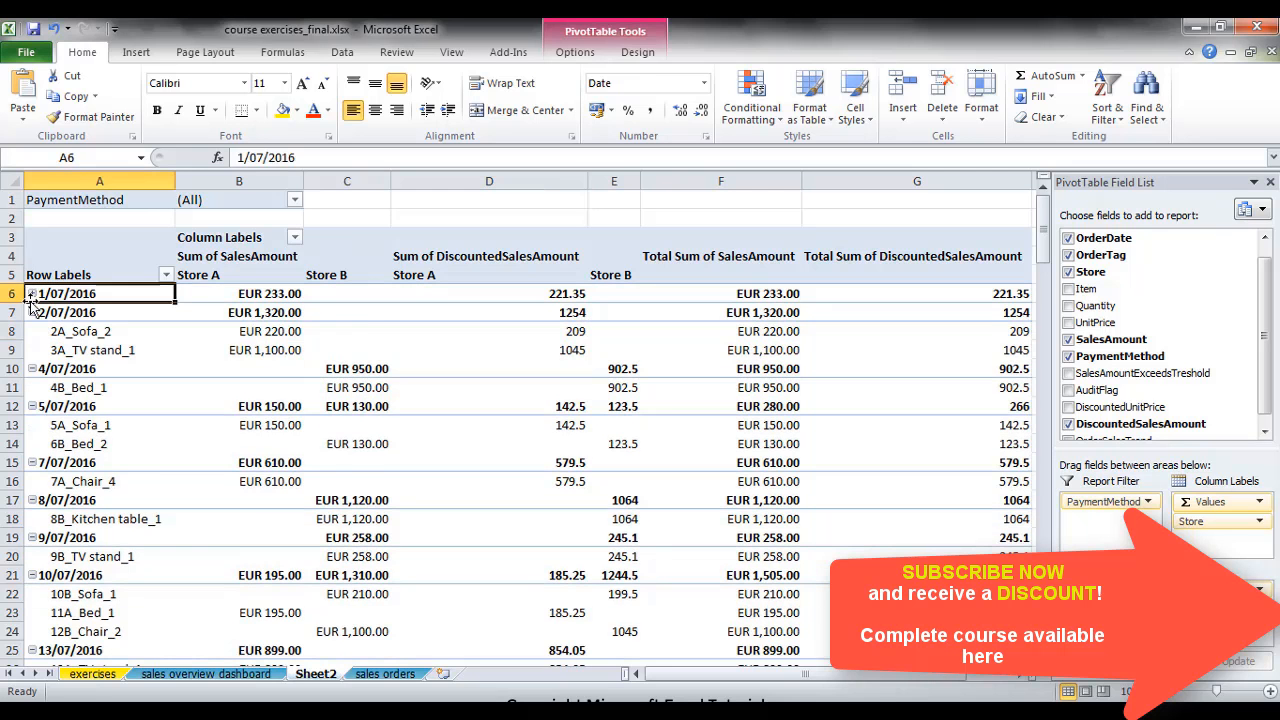
{"action": "left_click", "coordinate": [32, 312]}
{"action": "left_click", "coordinate": [32, 331]}
{"action": "left_click", "coordinate": [32, 350]}
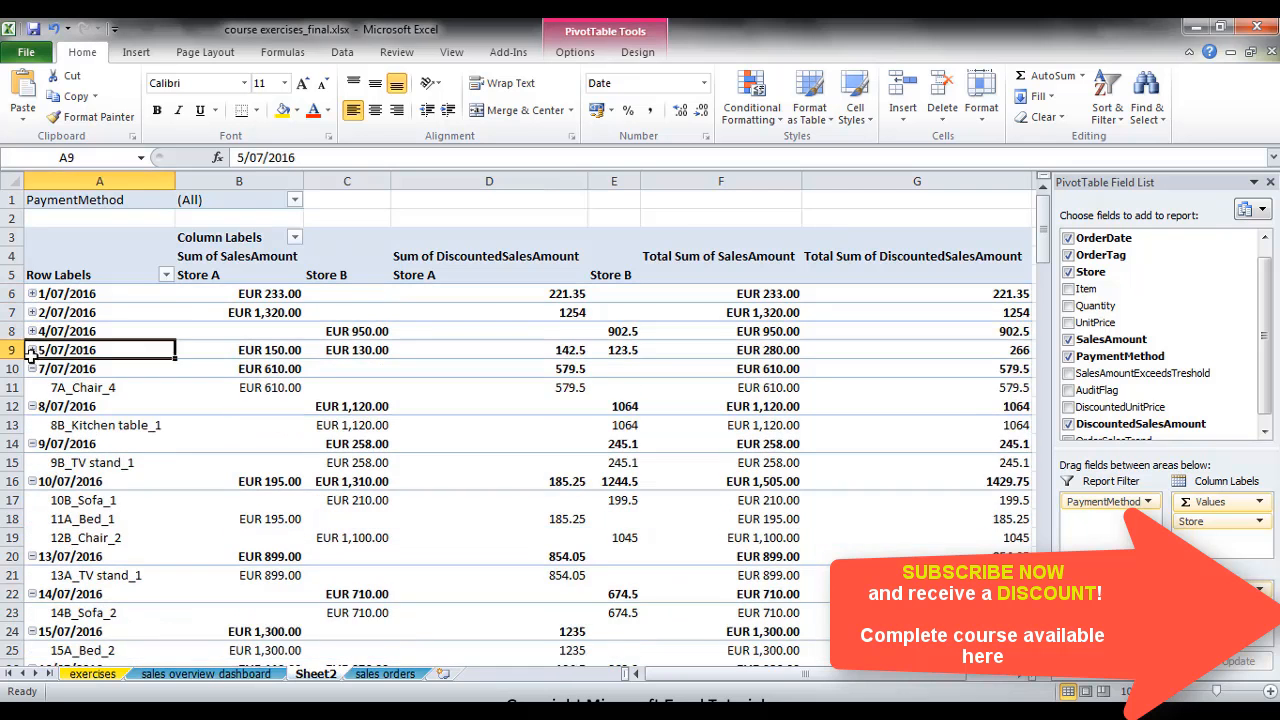
{"action": "left_click", "coordinate": [32, 369]}
{"action": "left_click", "coordinate": [33, 388]}
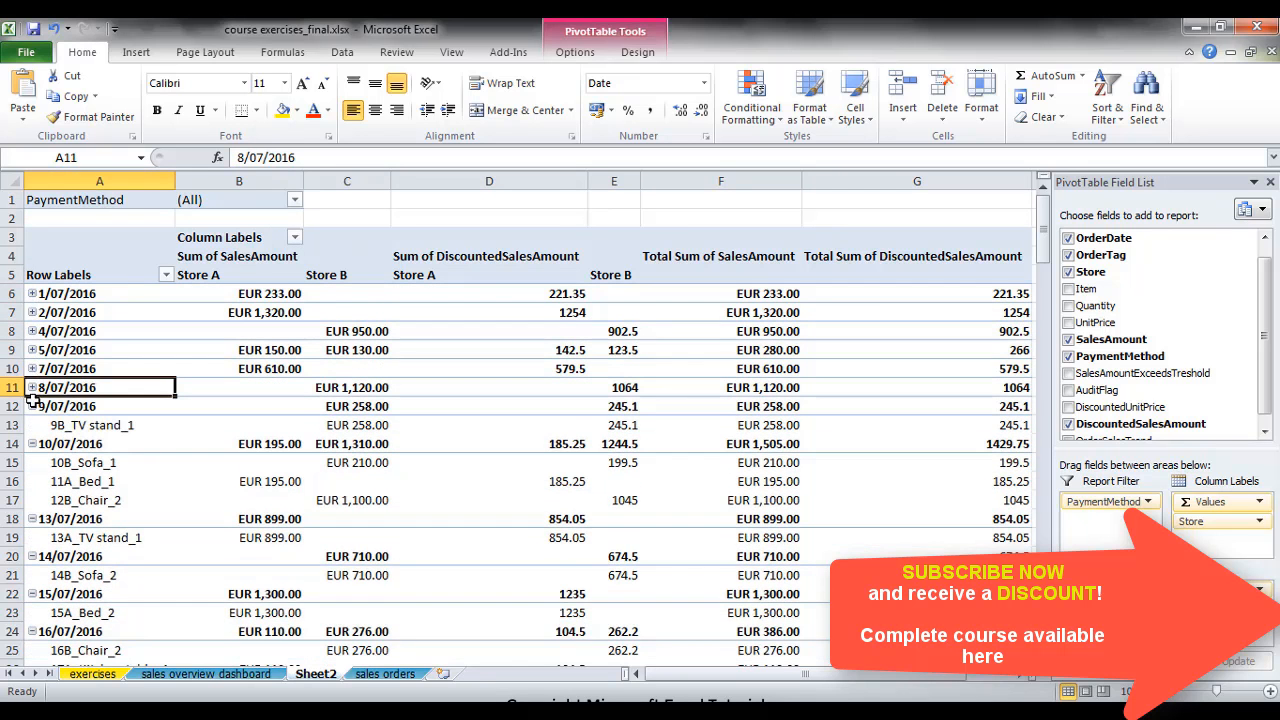
{"action": "left_click", "coordinate": [32, 406]}
{"action": "left_click", "coordinate": [32, 425]}
{"action": "left_click", "coordinate": [32, 444]}
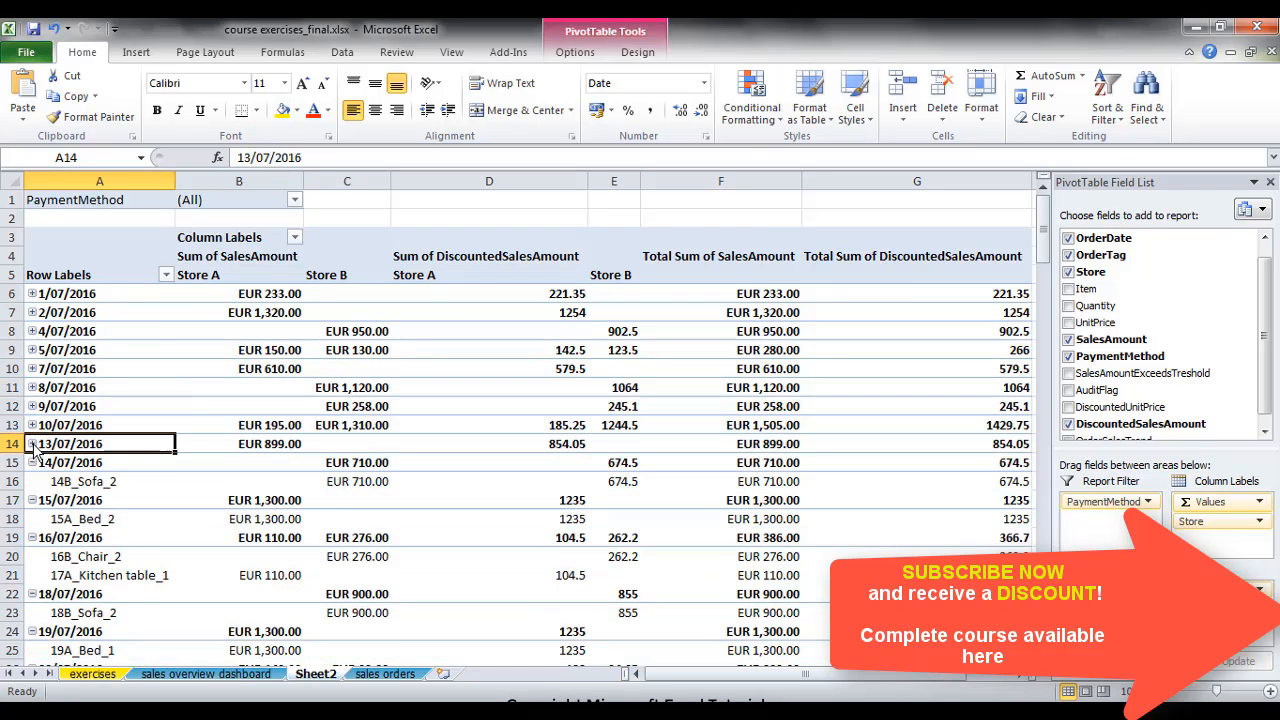
{"action": "left_click", "coordinate": [32, 462]}
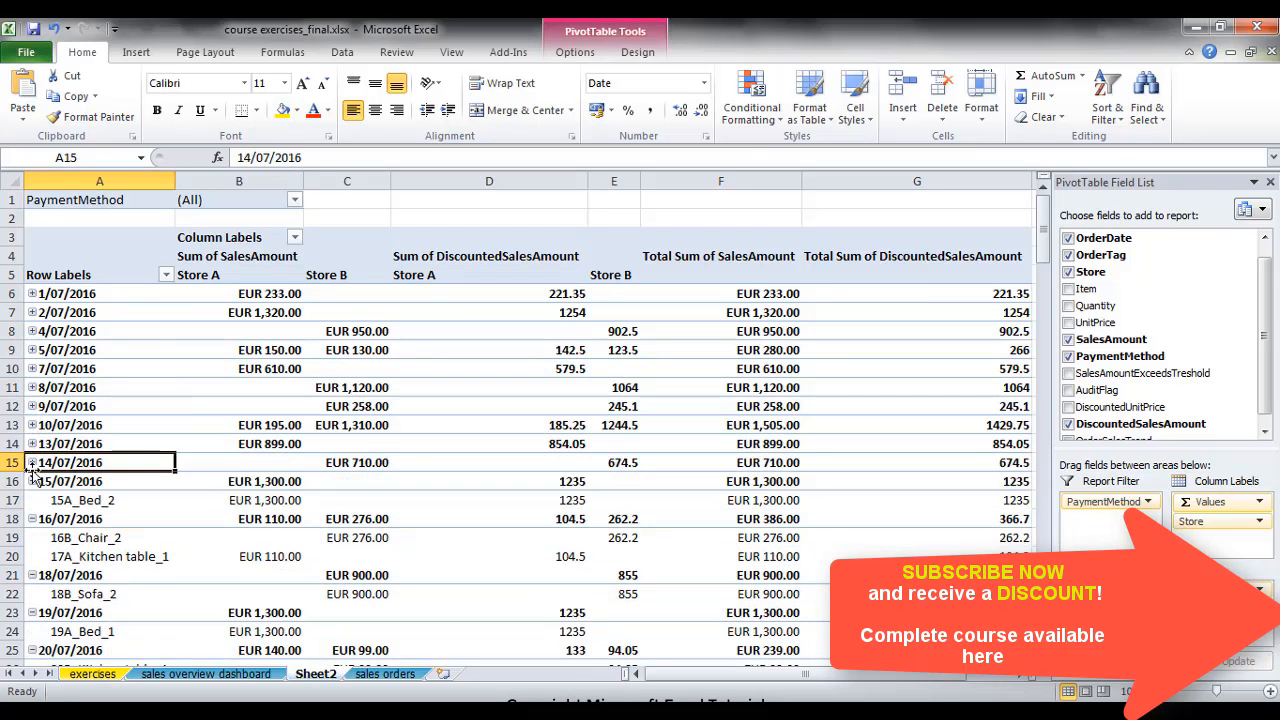
{"action": "left_click", "coordinate": [32, 369]}
{"action": "left_click", "coordinate": [32, 369]}
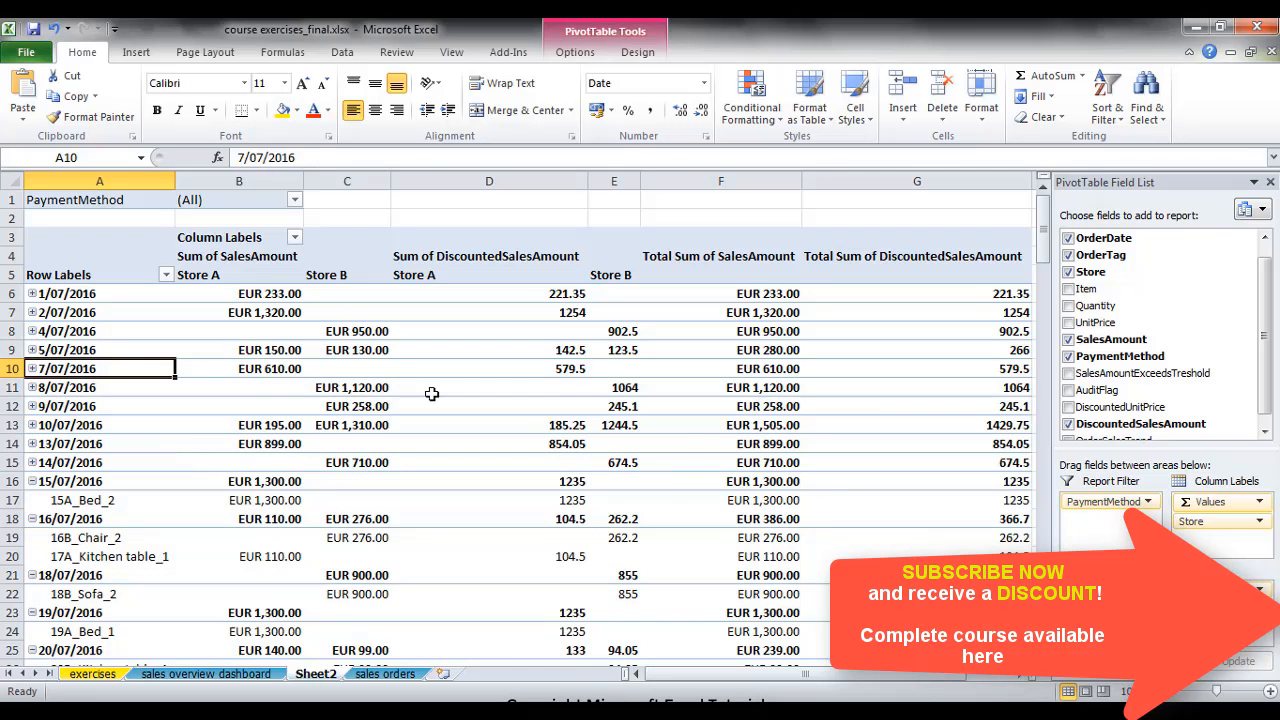
{"action": "mouse_move", "coordinate": [432, 394]}
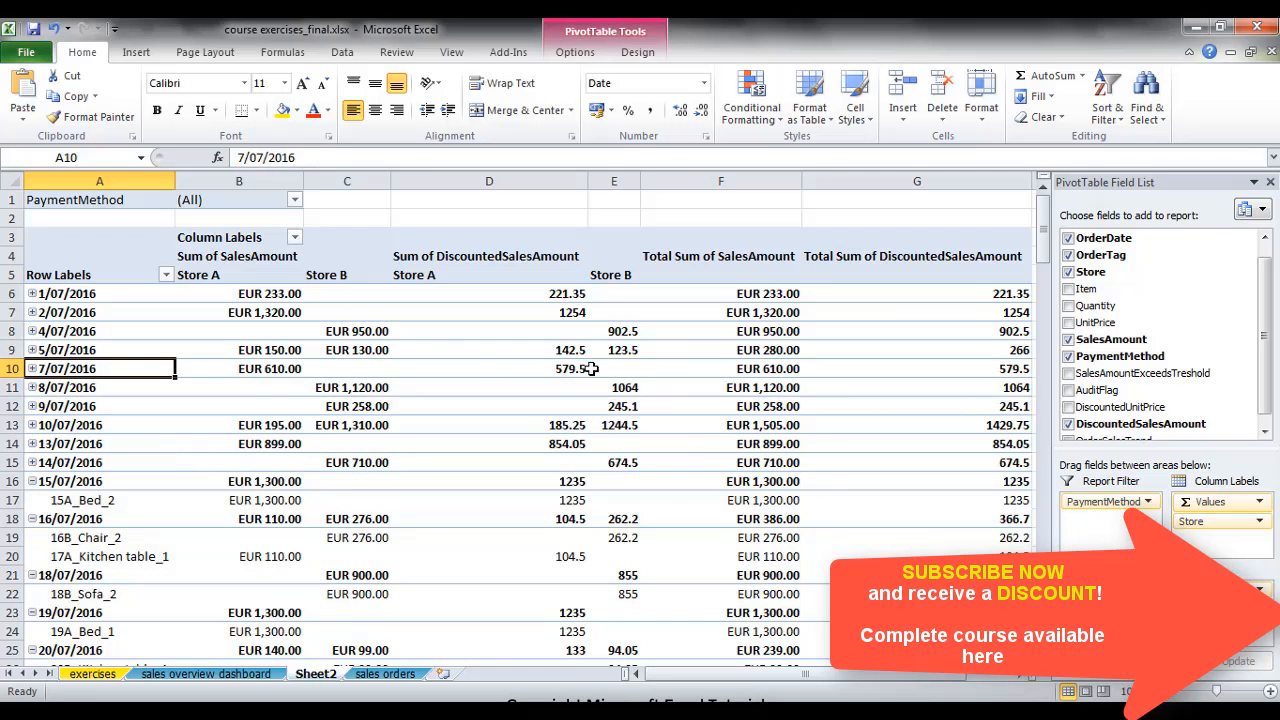